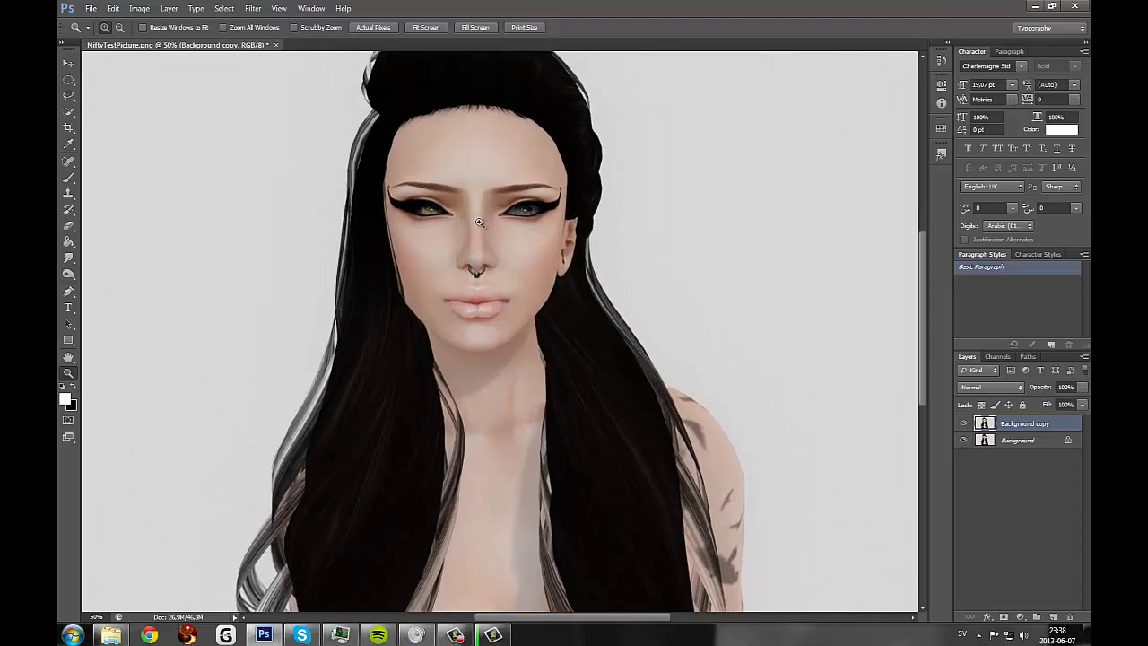
- Duplicate the Background copy layer, with the nose and lips in close view
click(476, 251)
click(504, 189)
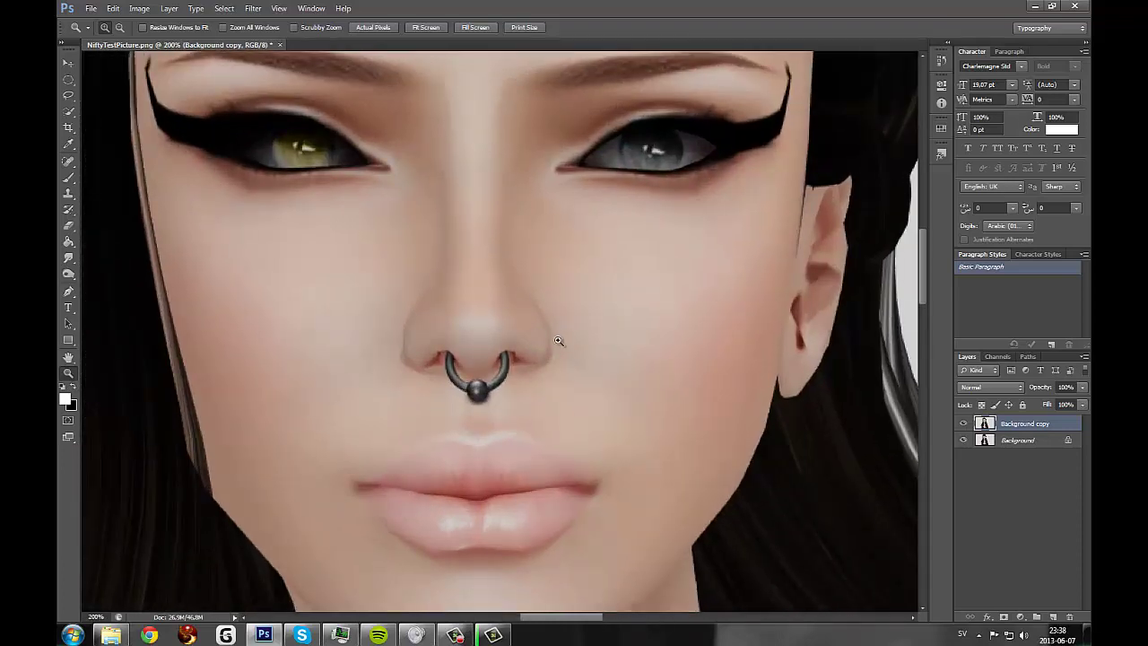
scroll(612, 439, down, 2)
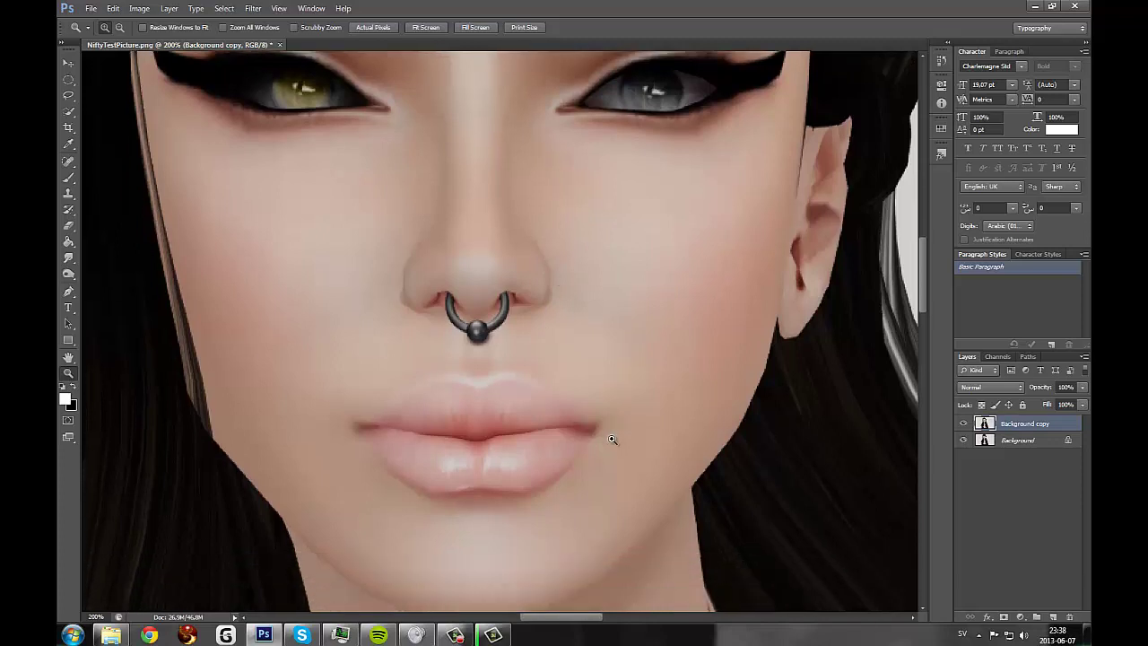
scroll(612, 439, down, 2)
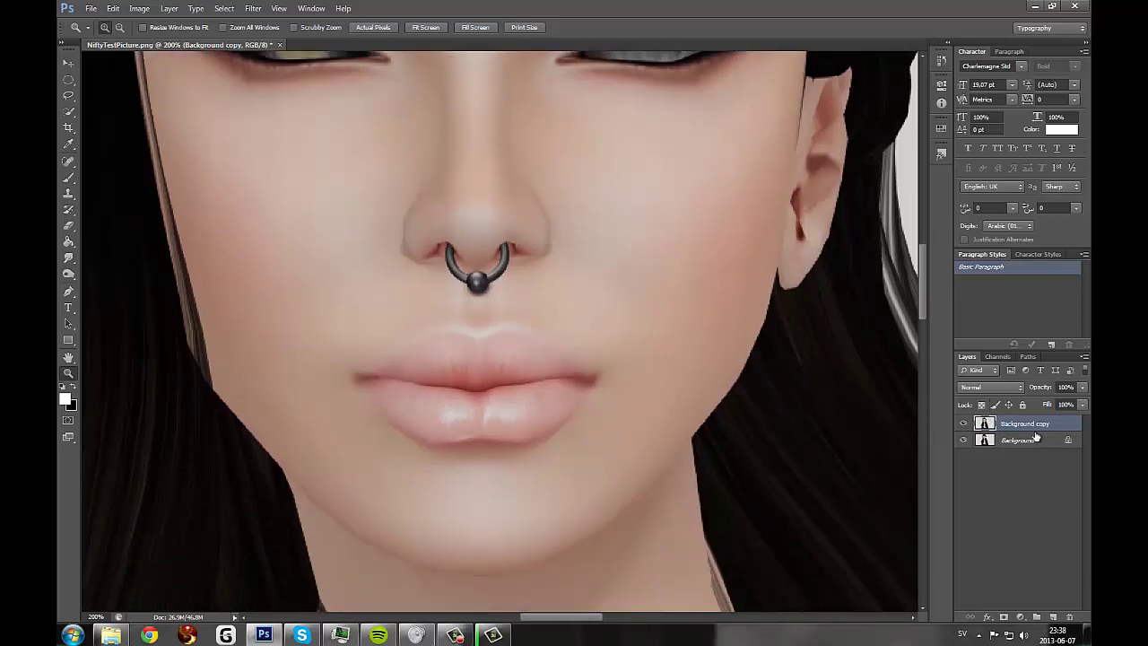
drag(1041, 425, 1056, 618)
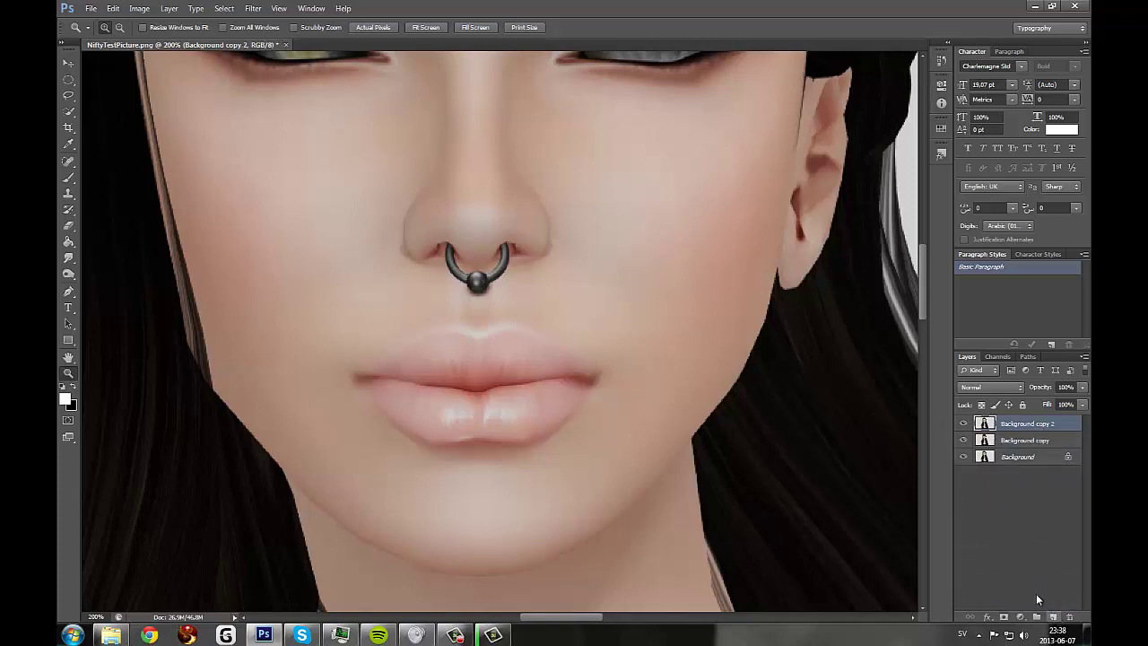
- Apply a light Gaussian Blur to the duplicated top layer, adjusting its radius with the preview on
click(262, 11)
mouse_move(289, 134)
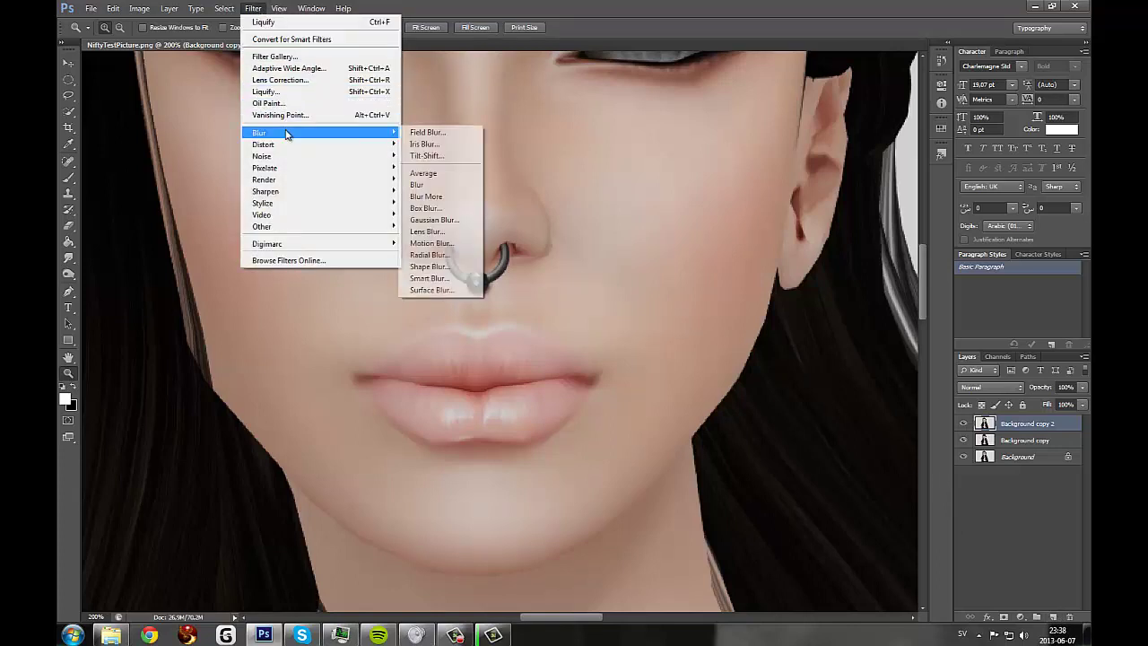
click(448, 220)
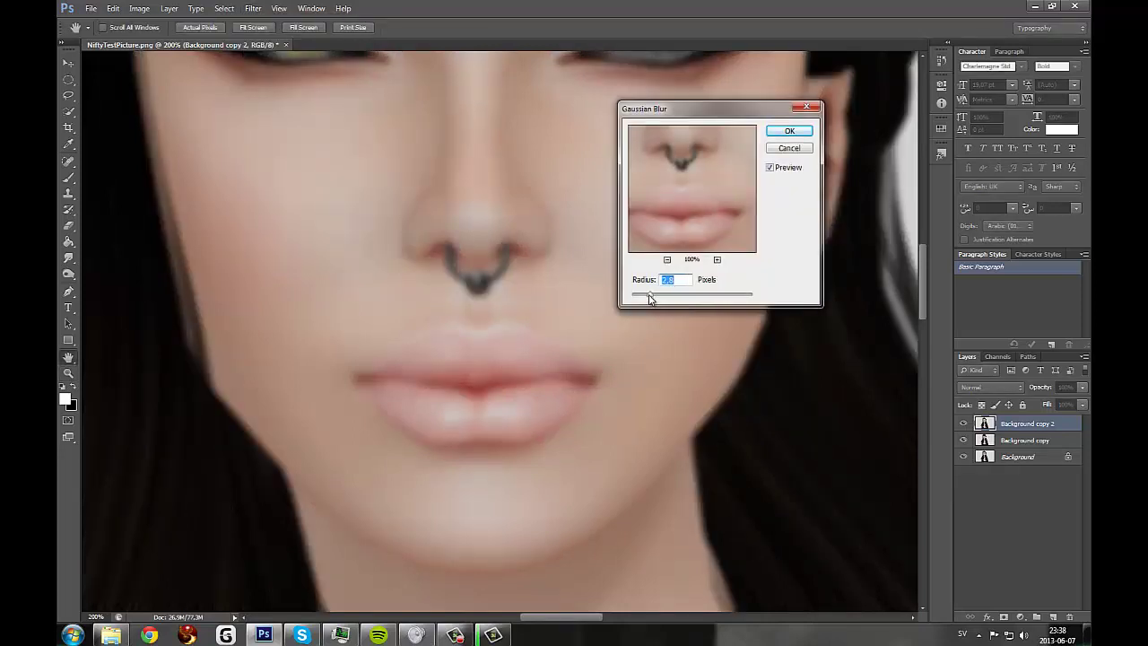
mouse_move(650, 299)
mouse_down()
mouse_move(663, 300)
mouse_move(653, 298)
mouse_up()
click(790, 132)
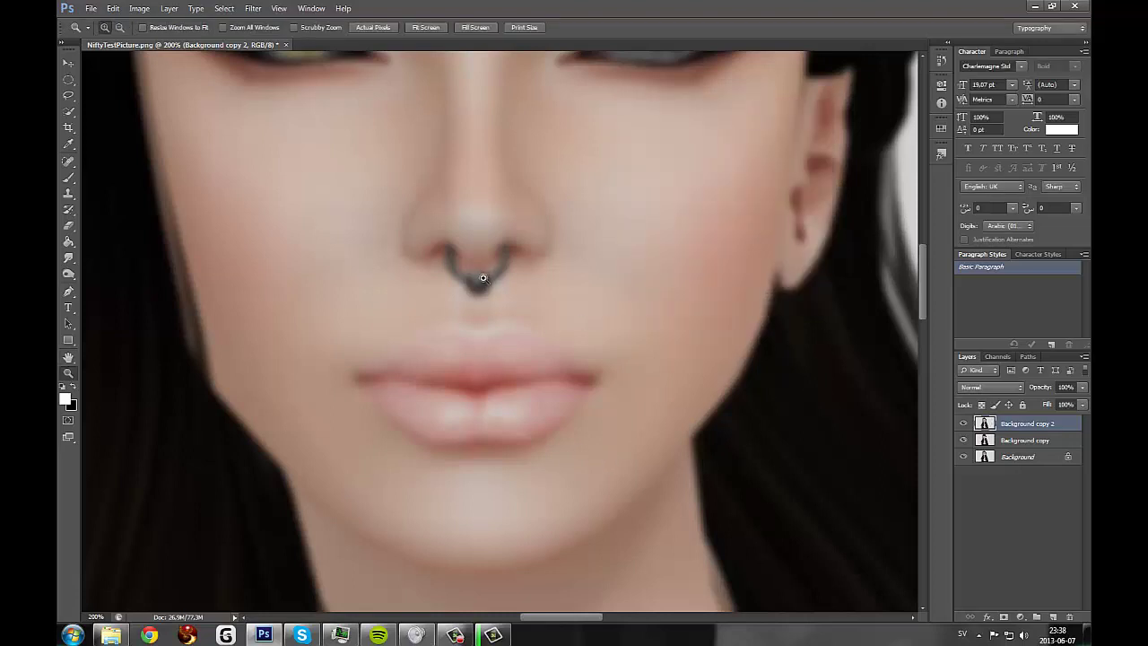
- Add a layer mask to the blurred layer and invert it to black to hide the blur
scroll(484, 278, up, 1)
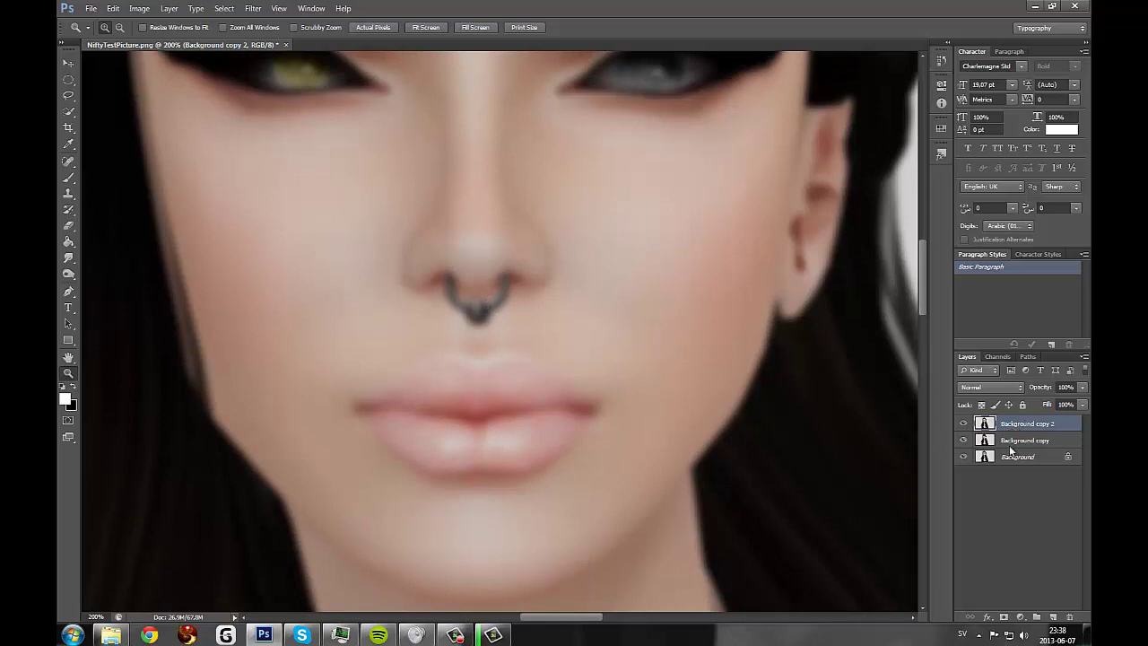
click(1004, 617)
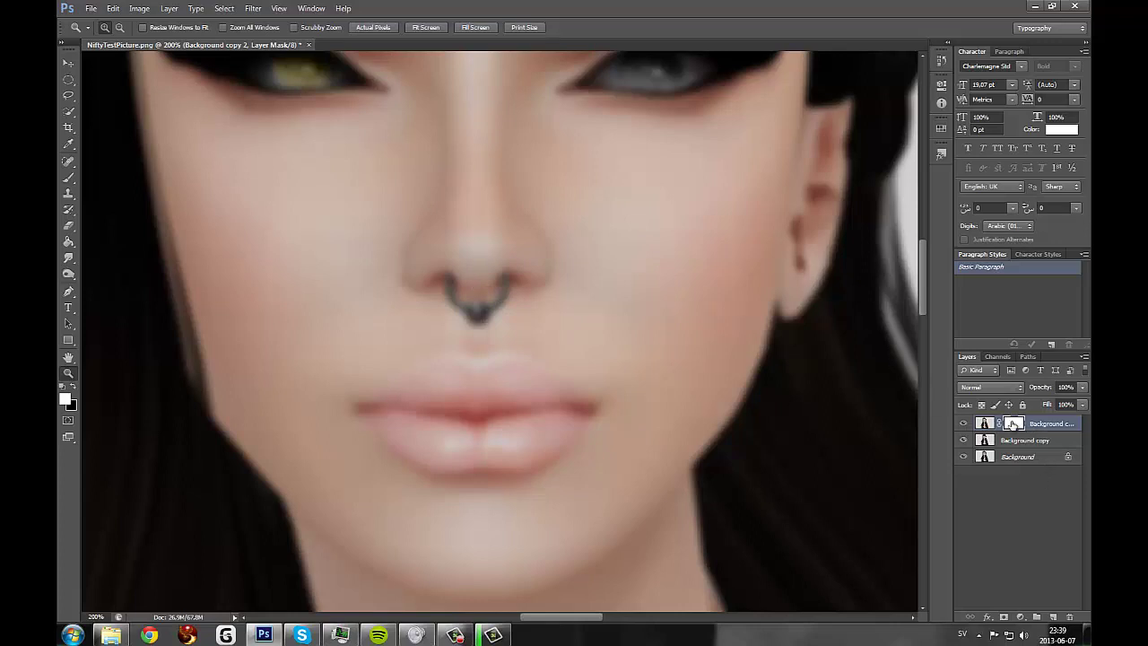
key(ctrl+i)
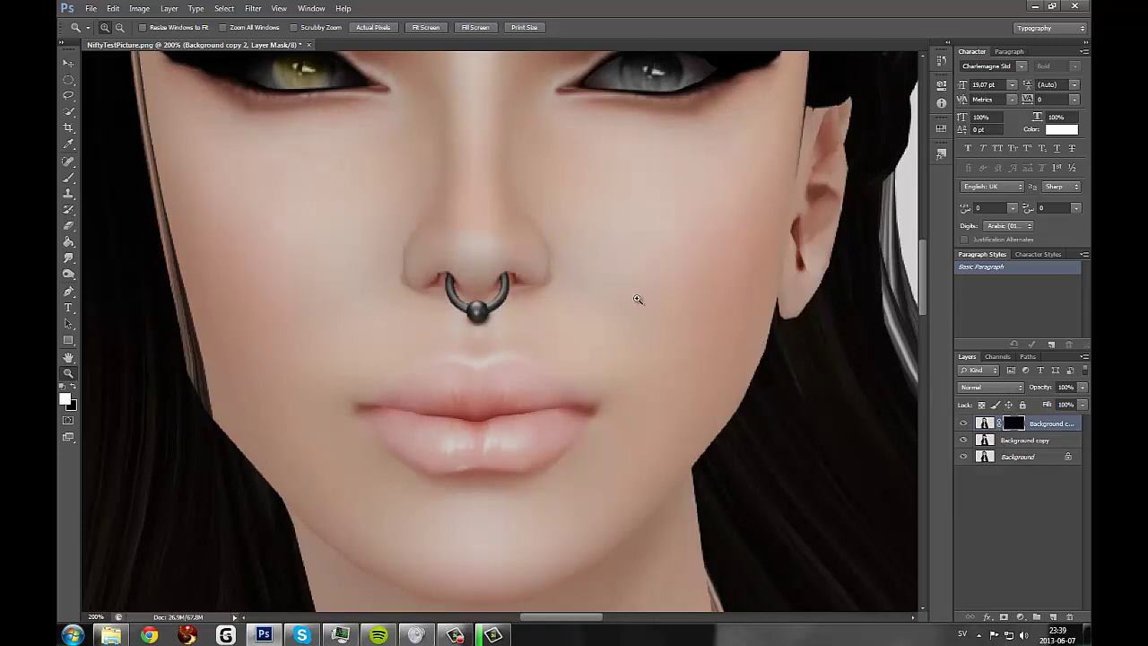
- Set up a white (ffffff) brush with 26% opacity, 18 px size and 0% hardness
click(64, 400)
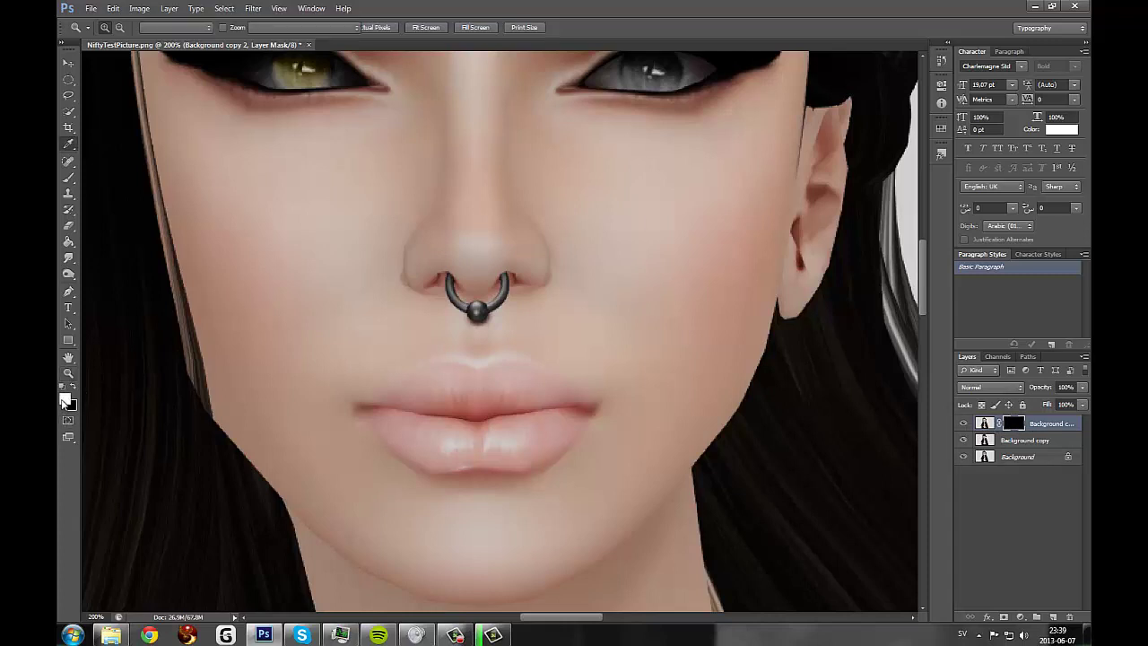
click(949, 246)
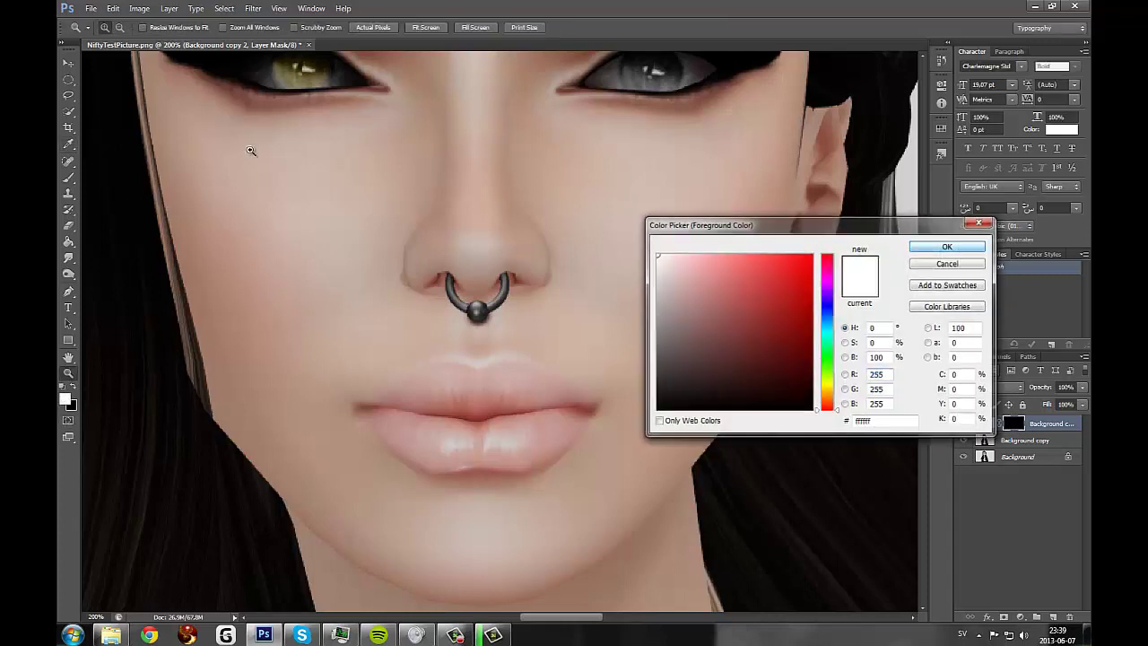
click(67, 181)
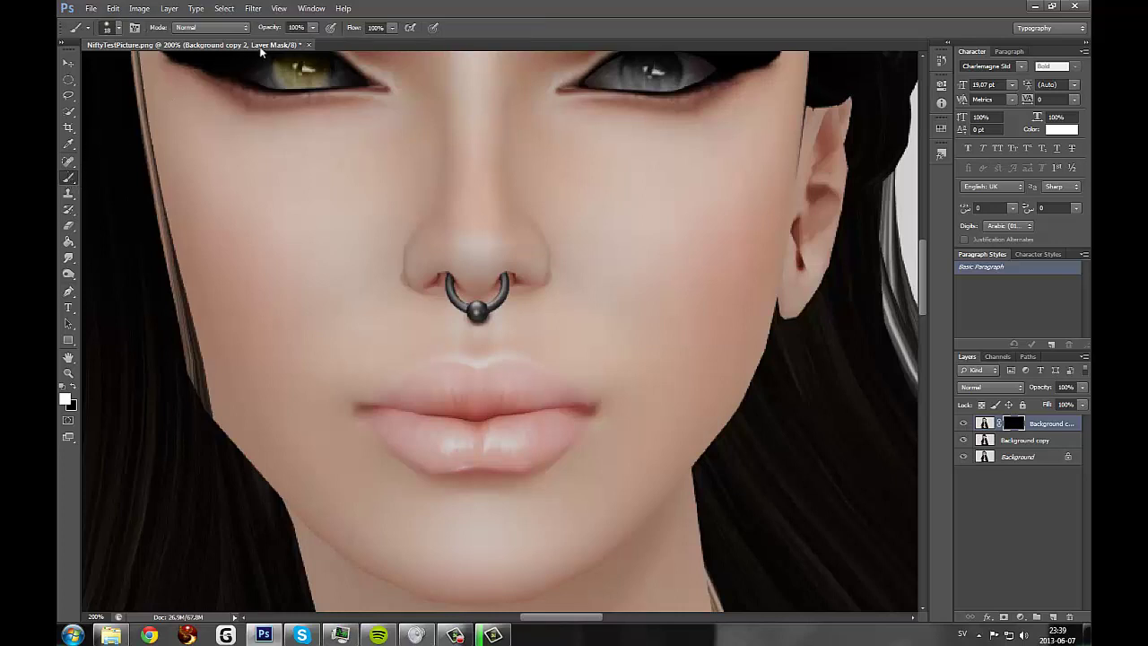
click(312, 28)
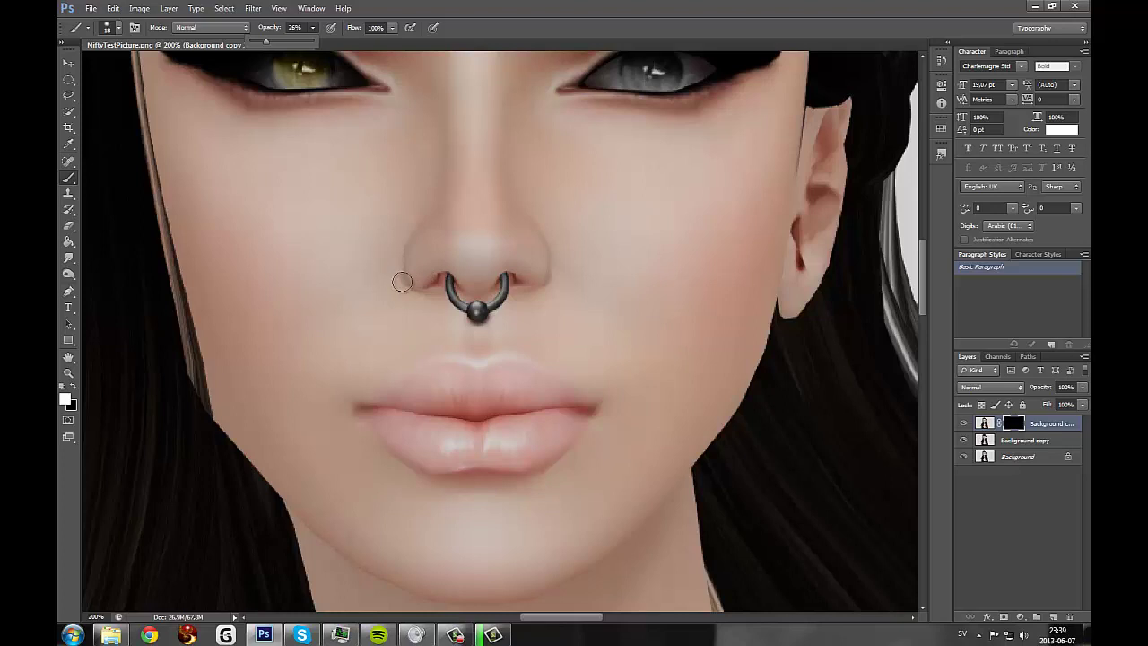
right_click(355, 233)
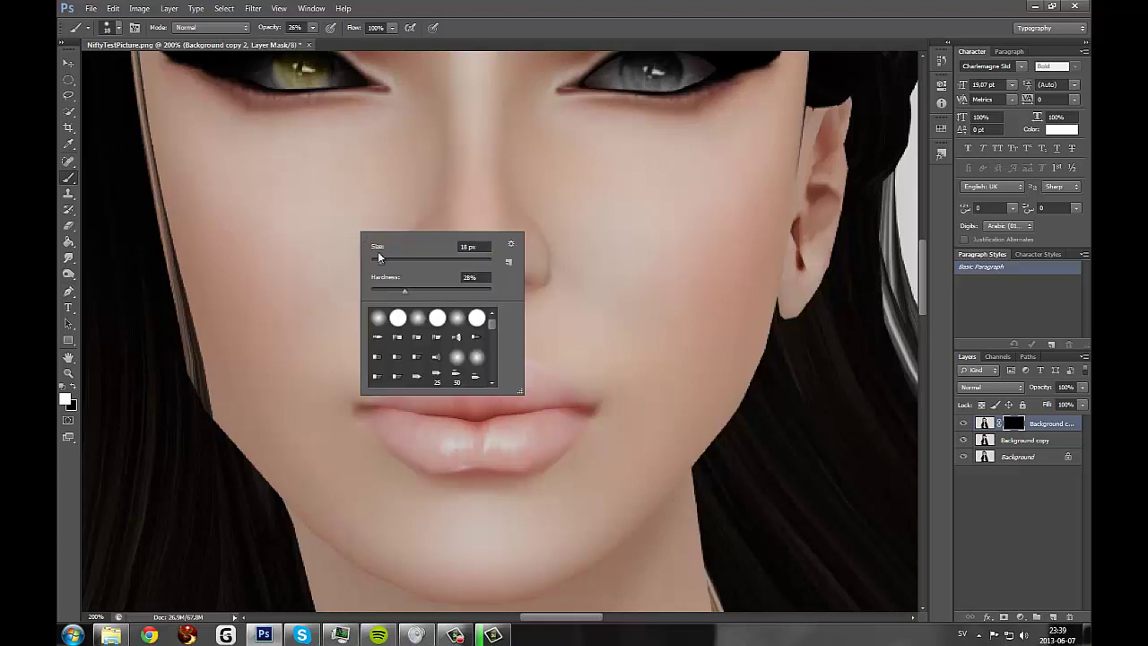
drag(401, 287, 370, 291)
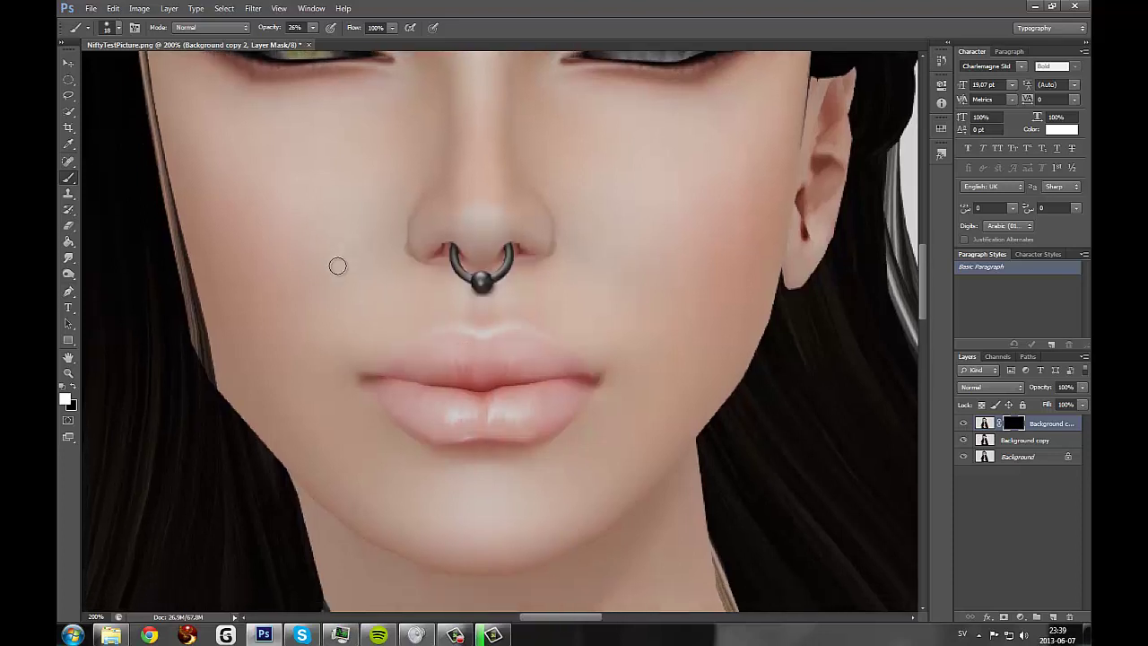
- Paint on the blurred layer's mask to soften the facial skin around the nose
click(1017, 429)
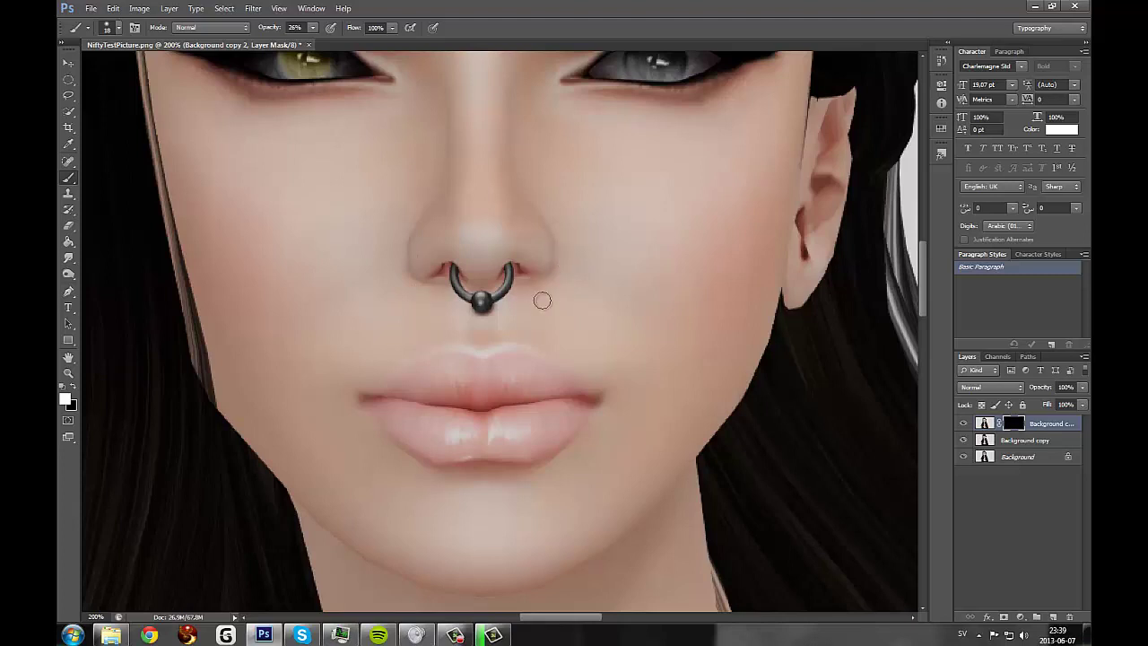
scroll(557, 193, up, 6)
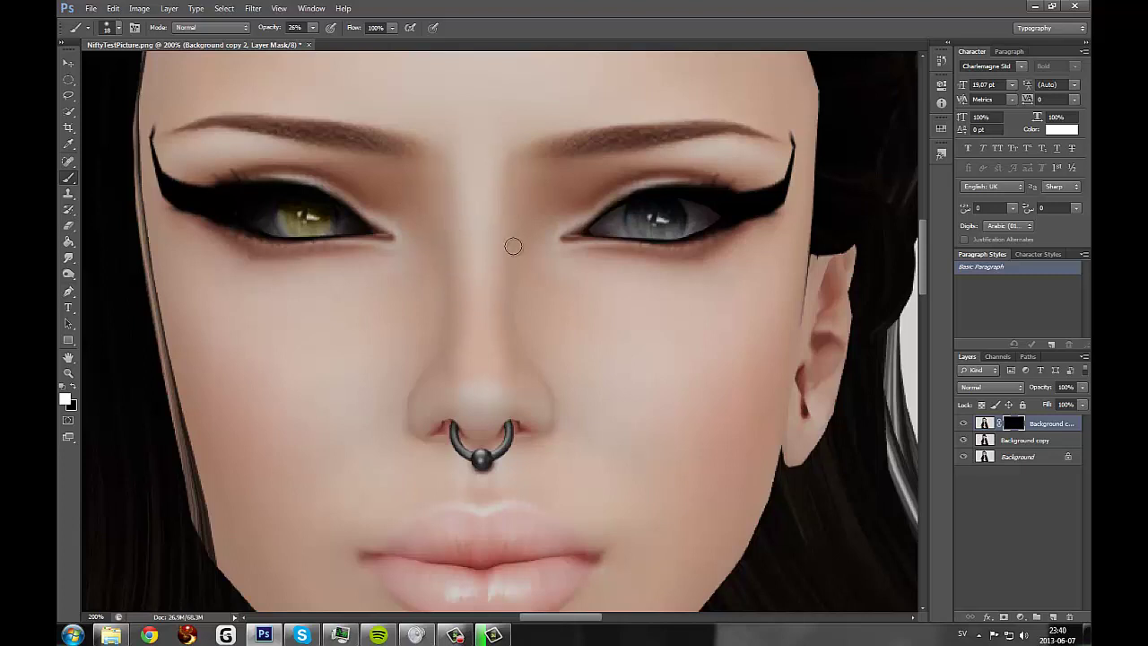
scroll(508, 270, down, 3)
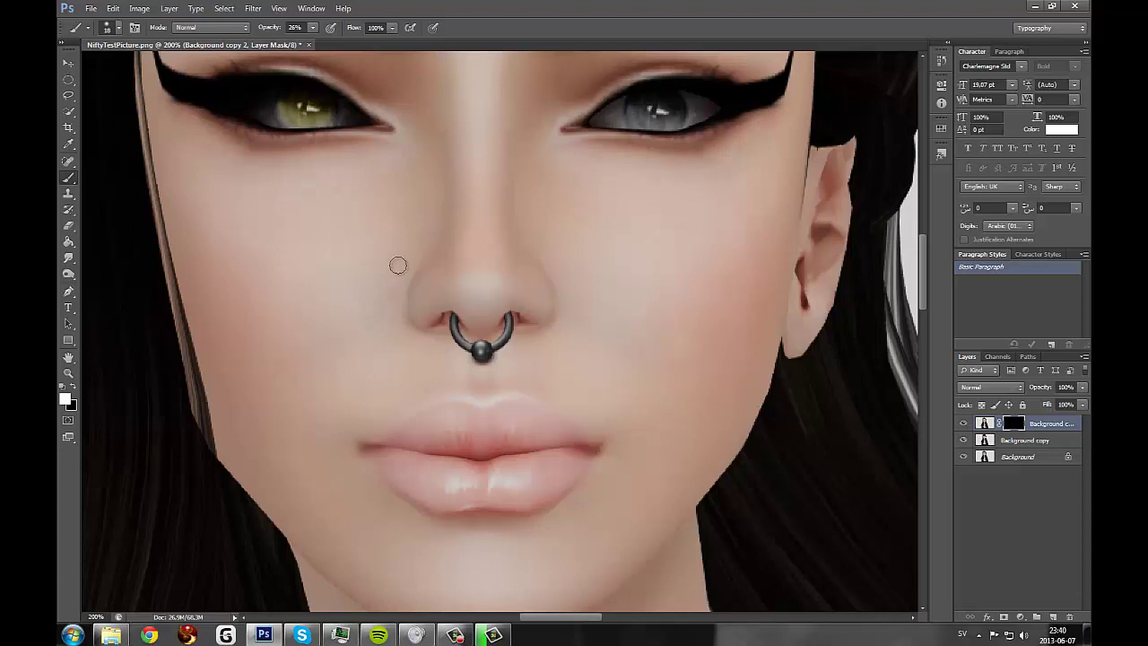
click(69, 260)
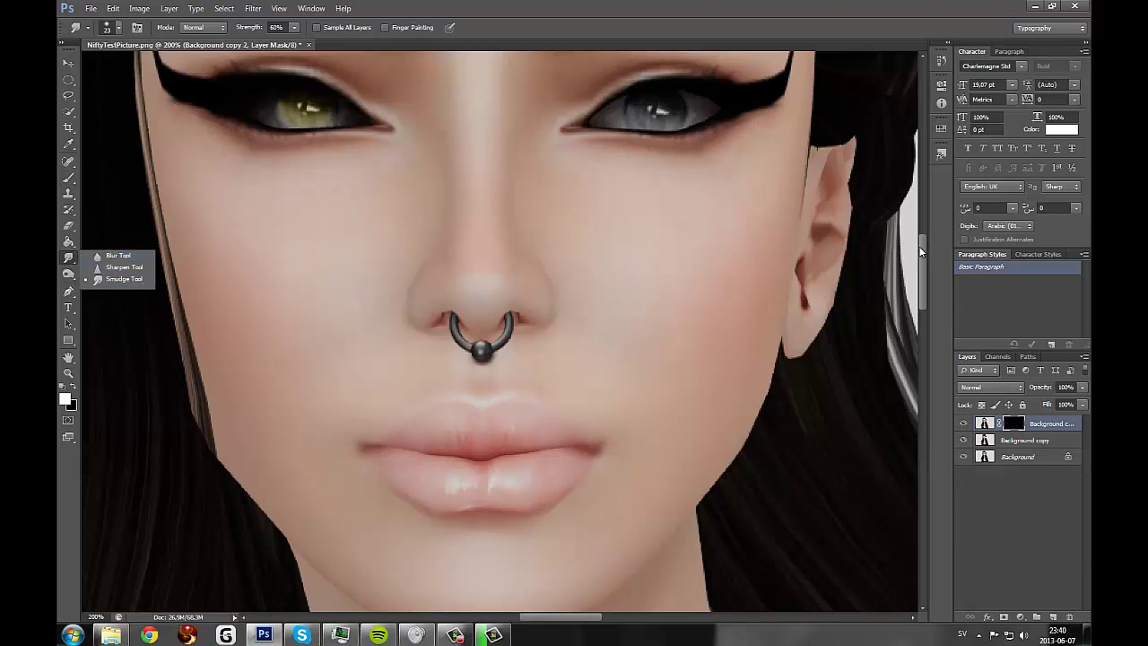
- Reduce the brush to 12 px and paint along the lower lip's edge on the mask to soften it
drag(924, 243, 924, 255)
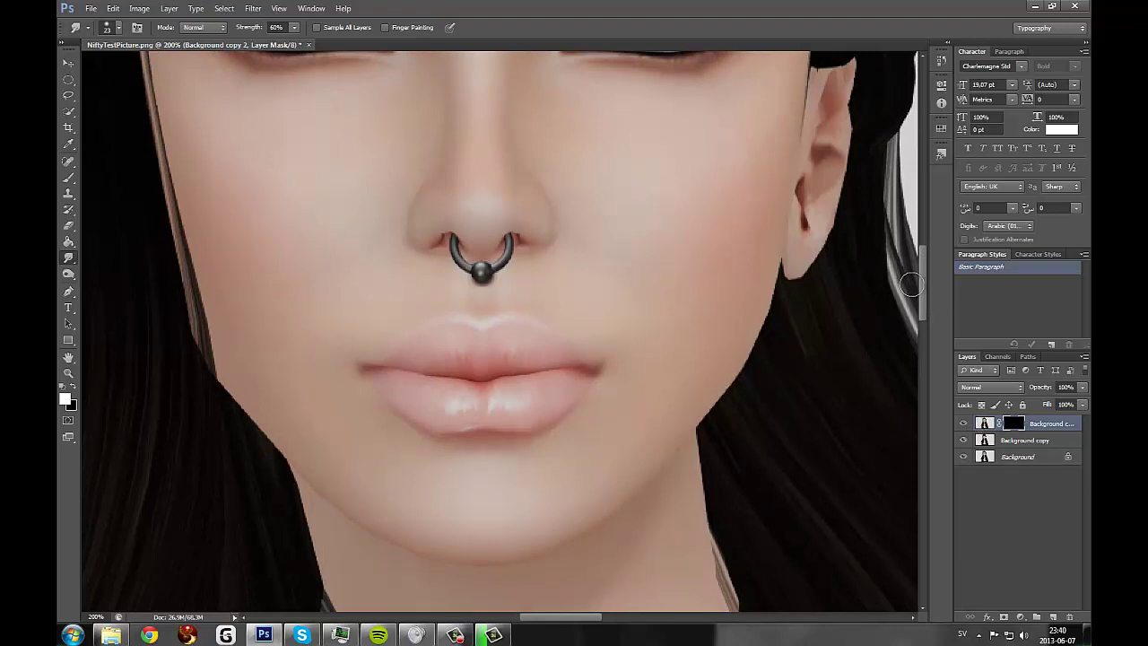
drag(925, 271, 926, 290)
click(68, 373)
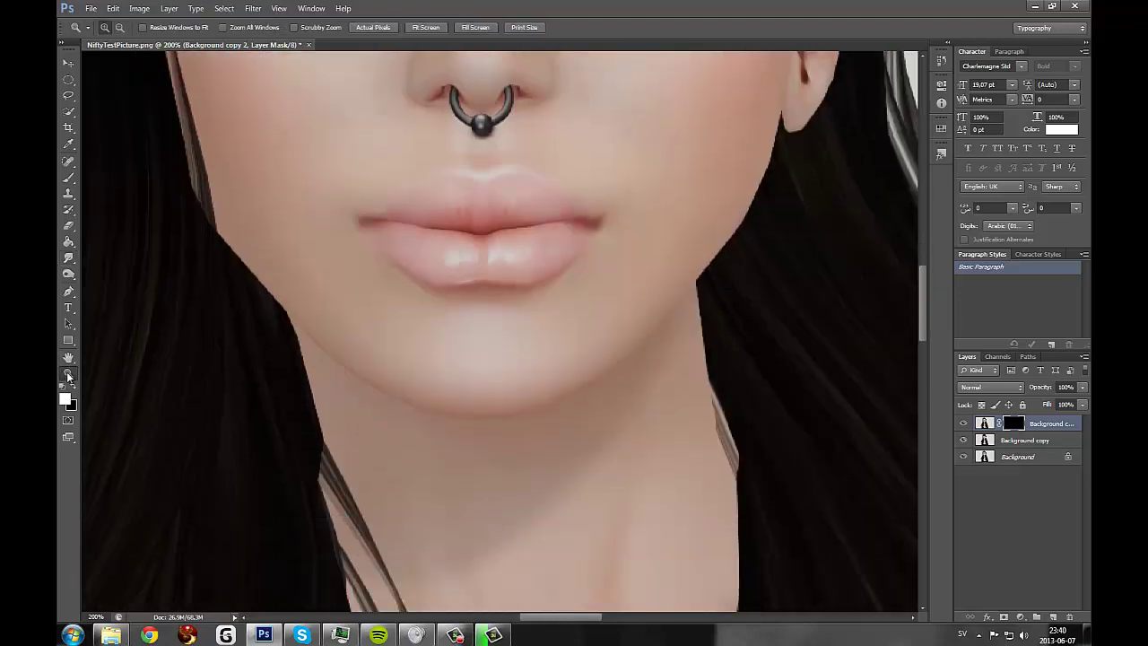
click(495, 281)
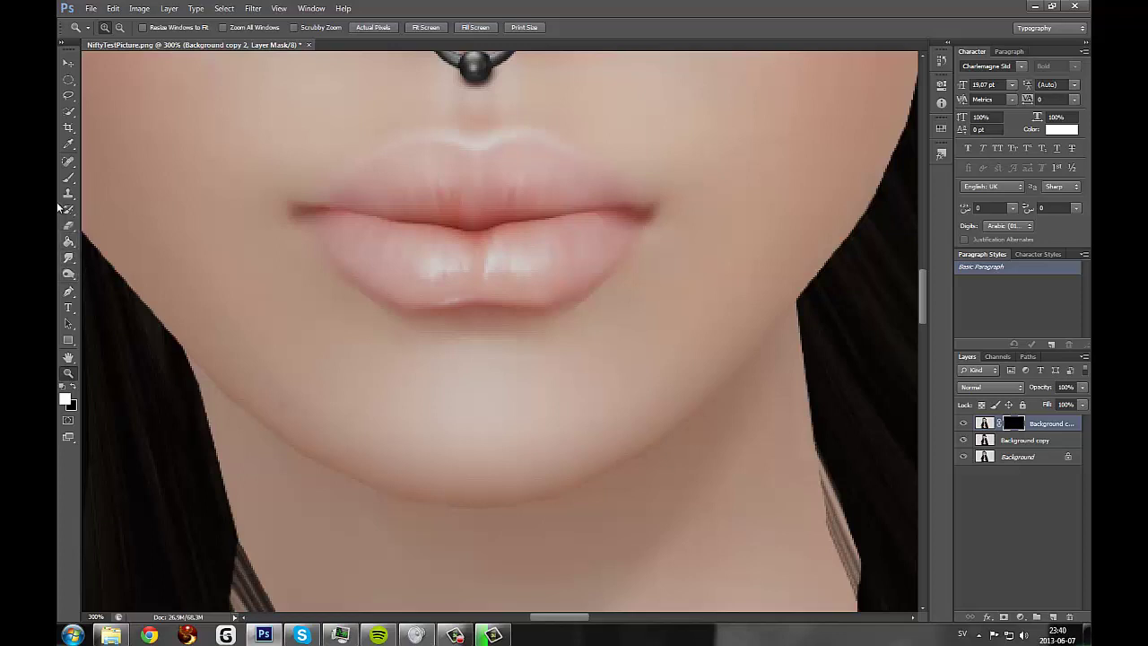
click(68, 178)
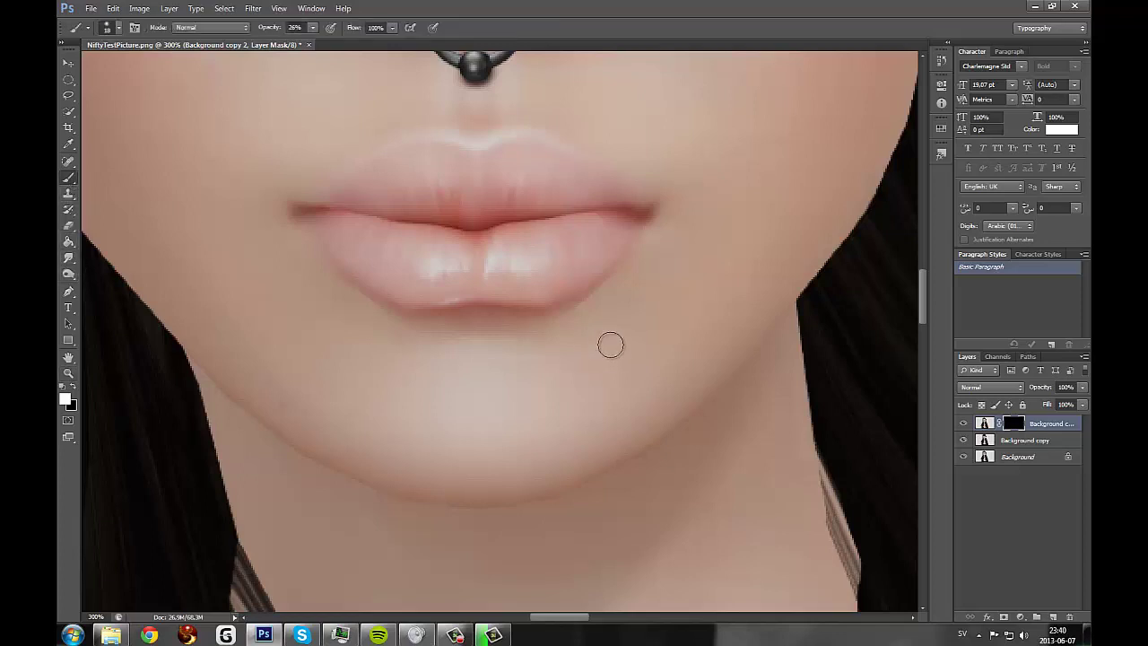
right_click(622, 289)
drag(645, 320, 647, 320)
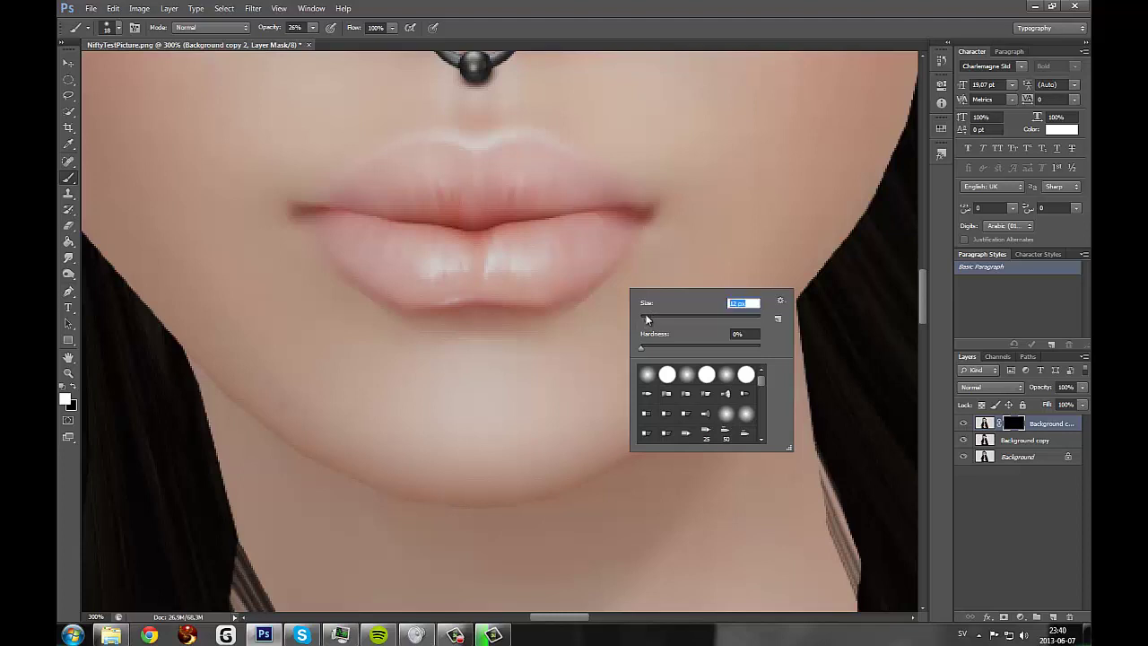
click(630, 270)
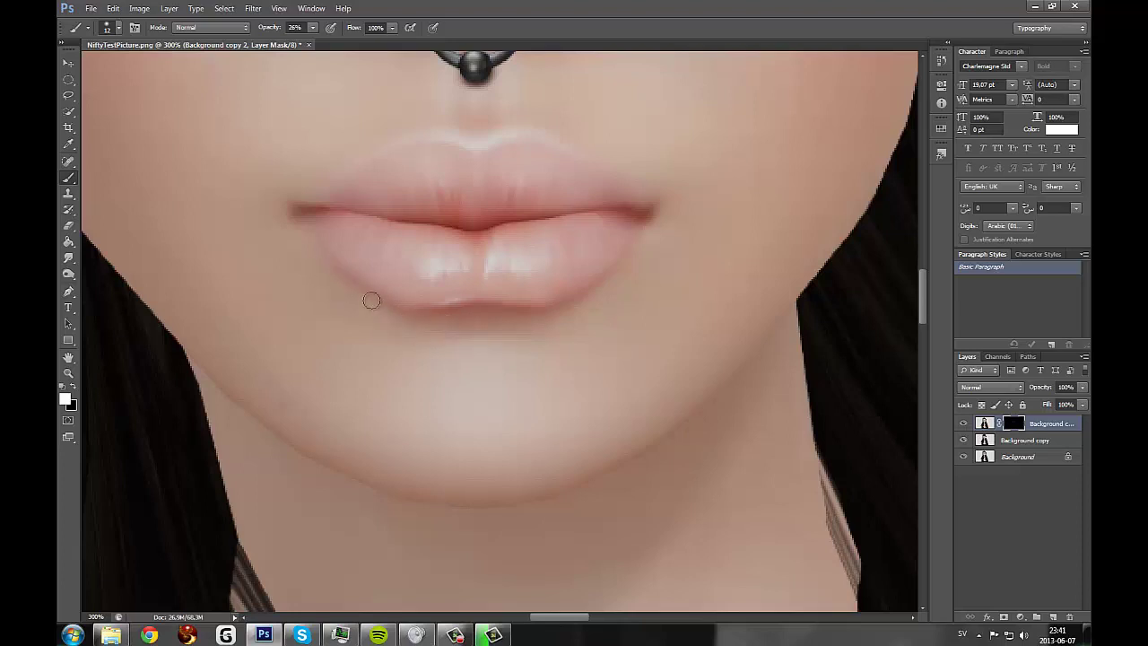
- Reduce the brush to 7 px and soften the edges of the nostrils and nose through the mask
scroll(314, 336, up, 3)
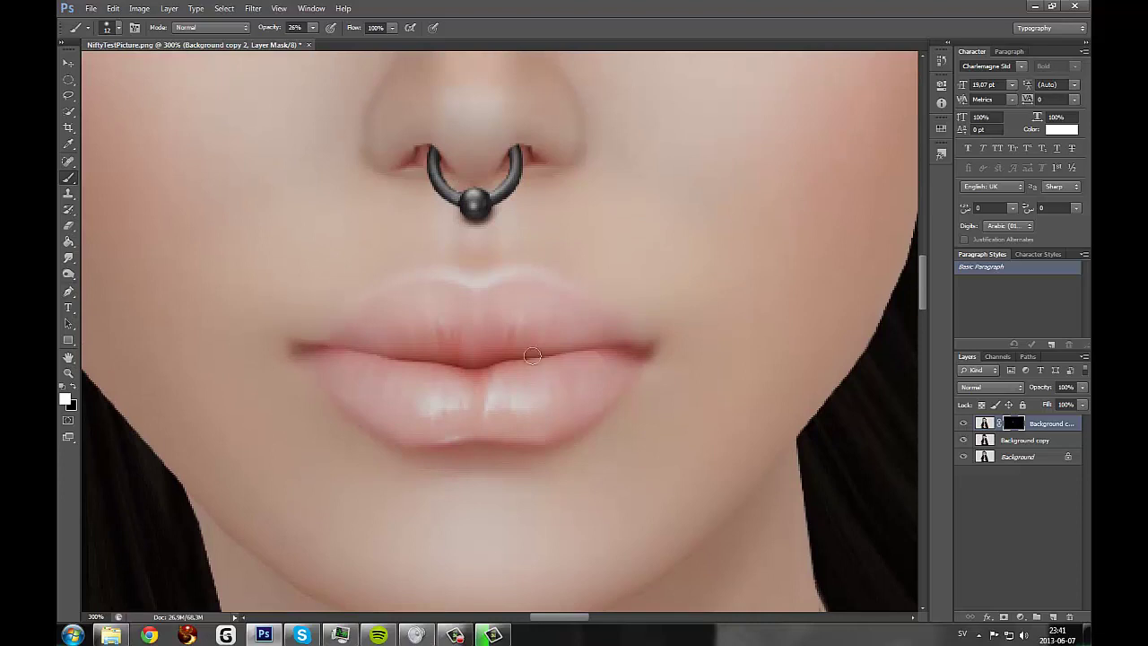
scroll(539, 344, up, 2)
scroll(550, 344, up, 1)
right_click(559, 271)
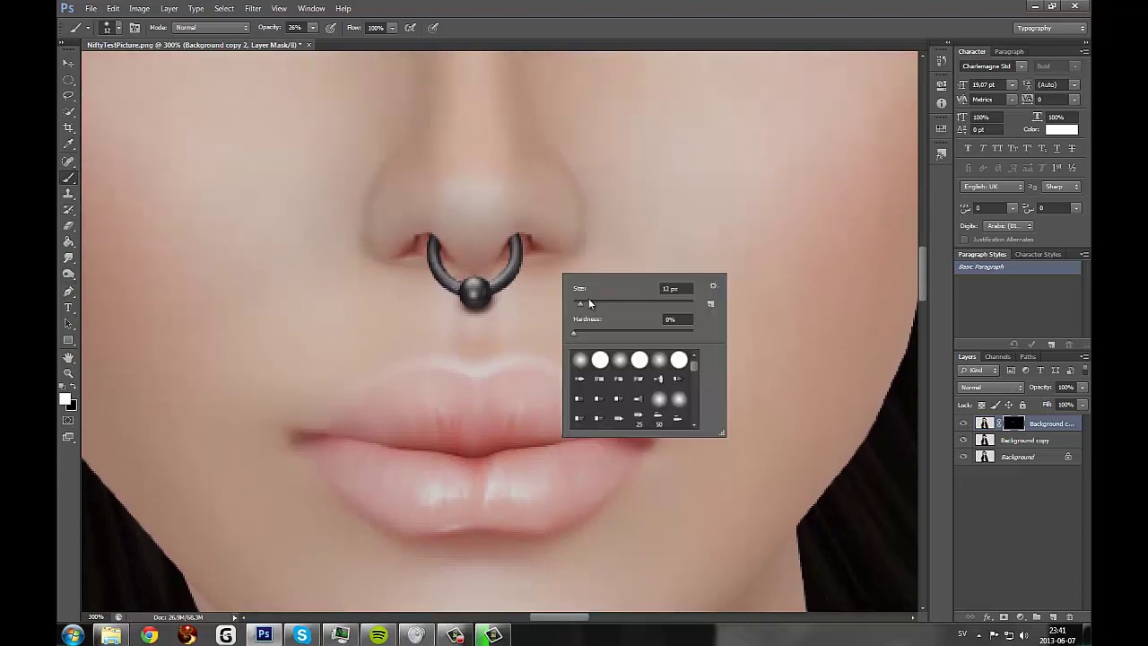
key(Return)
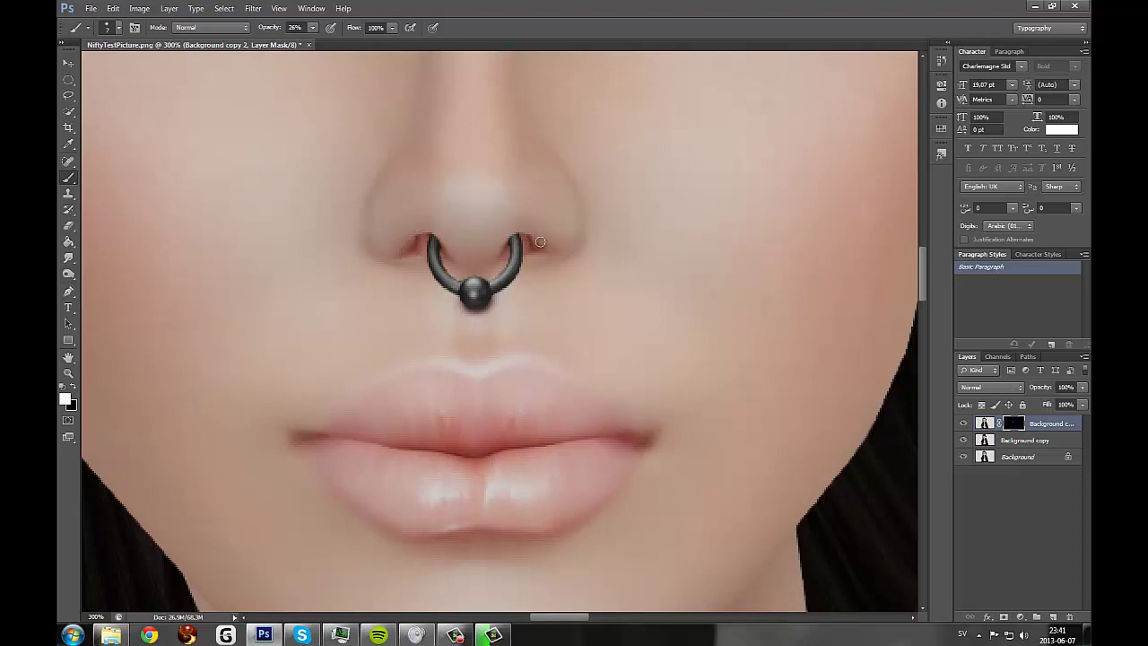
scroll(390, 213, up, 2)
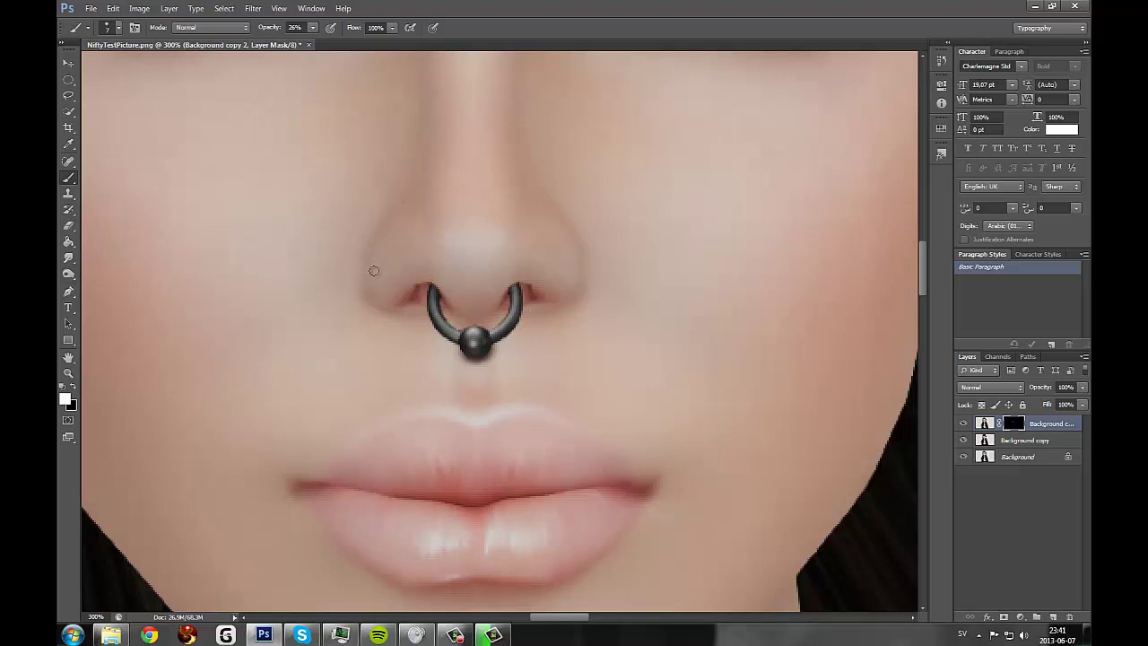
scroll(537, 324, up, 3)
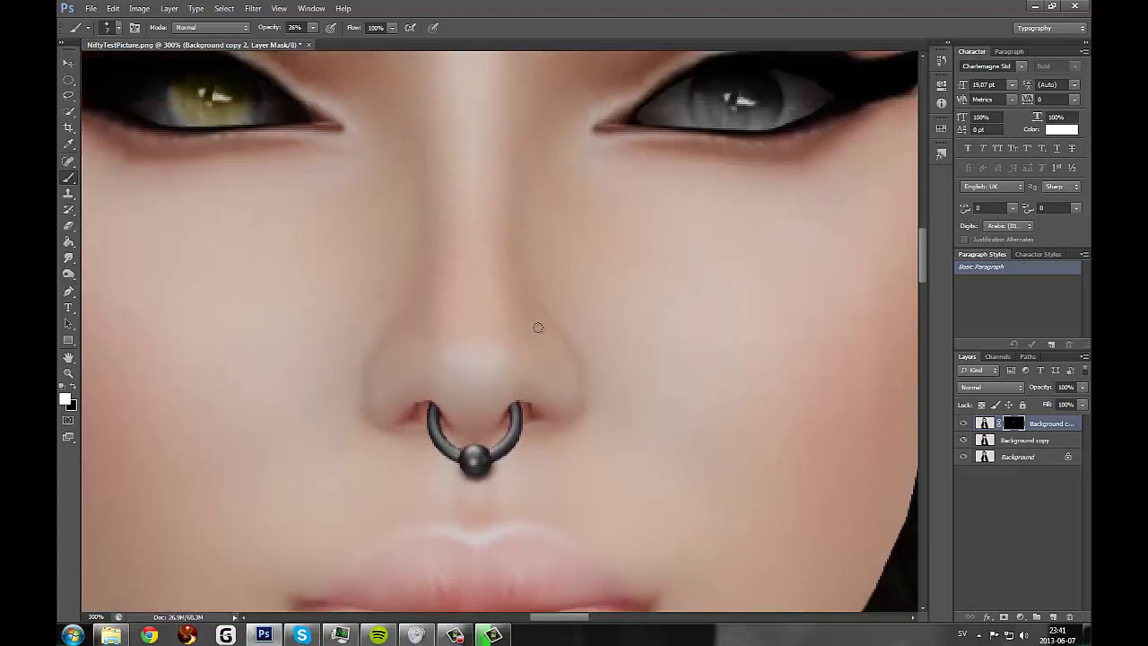
scroll(538, 328, up, 1)
- View the whole face at 100% to check the softened lips and nose
click(68, 373)
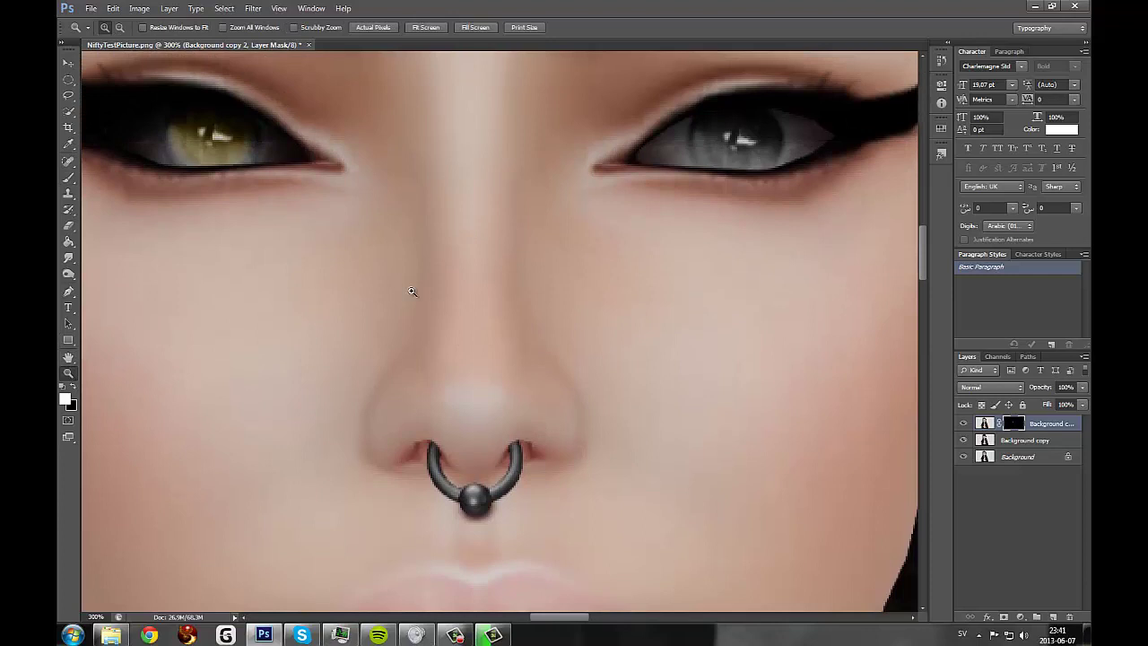
right_click(391, 190)
click(467, 218)
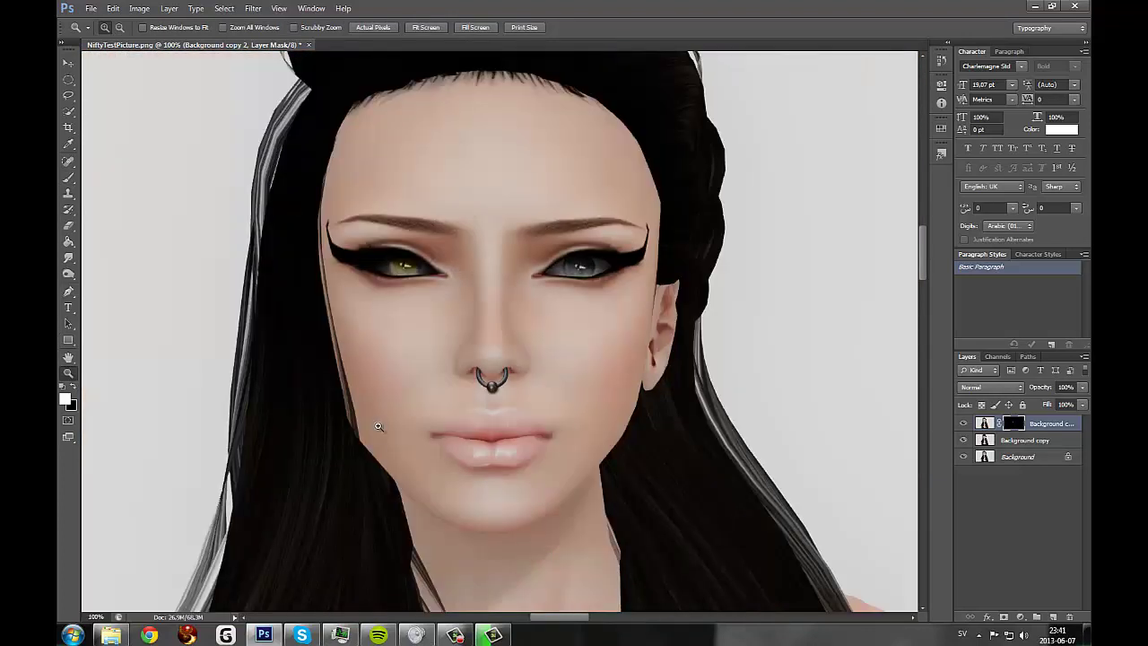
scroll(426, 346, down, 1)
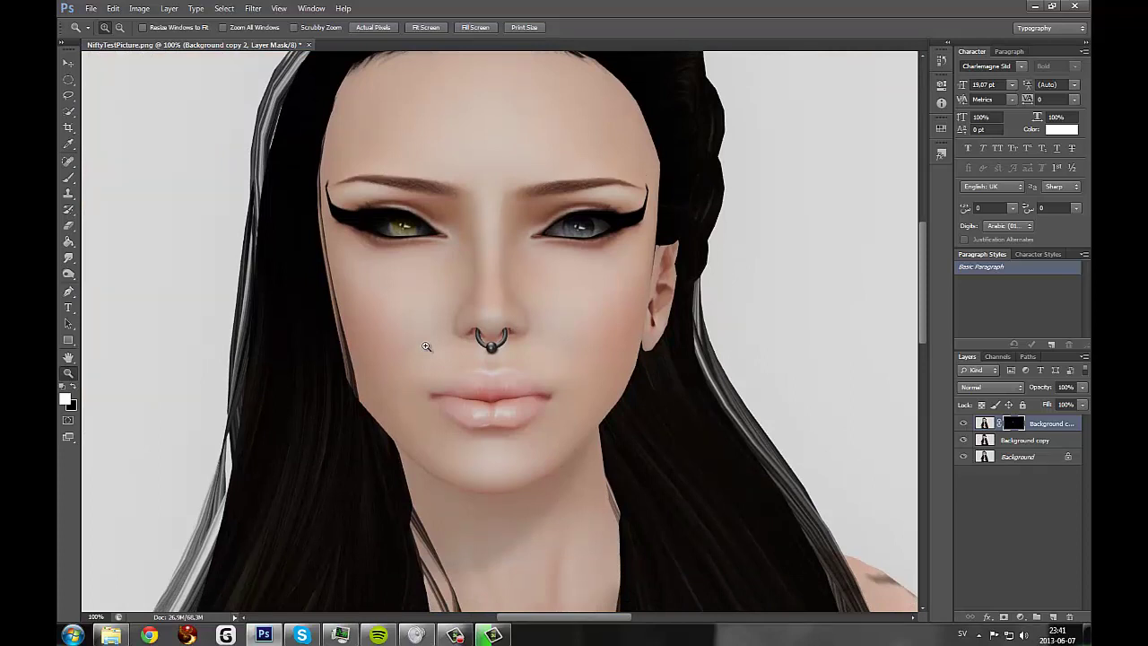
scroll(478, 318, down, 1)
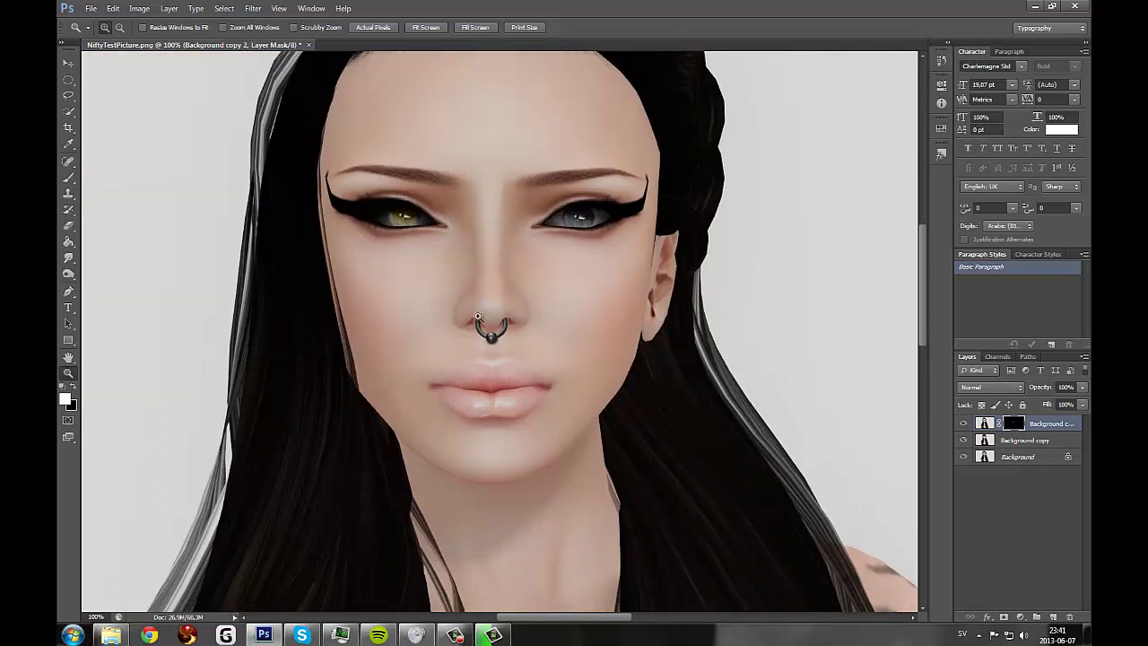
- Merge the masked blur layer down into the Background copy layer and toggle the merged layer's visibility to compare it with the original
right_click(1059, 424)
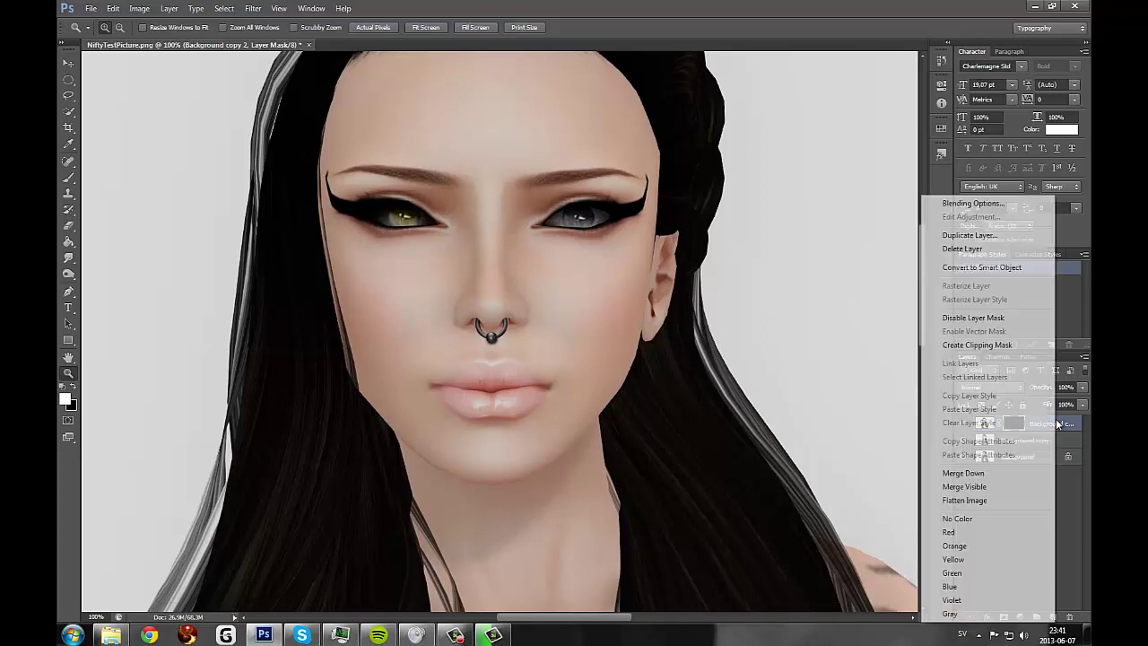
click(1005, 478)
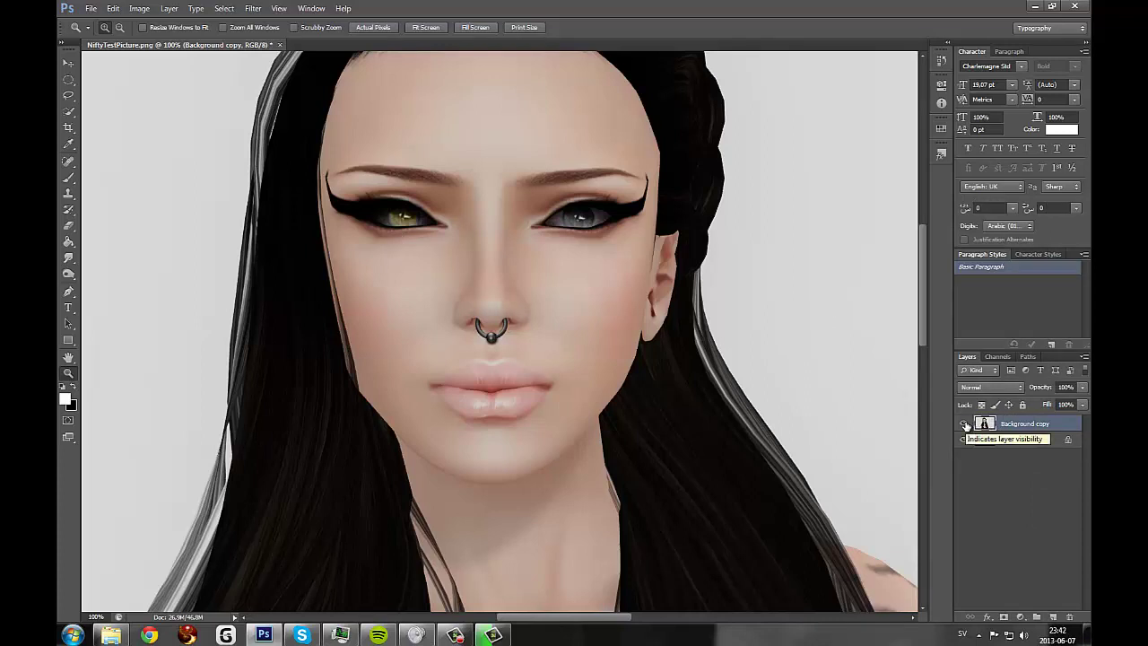
click(964, 424)
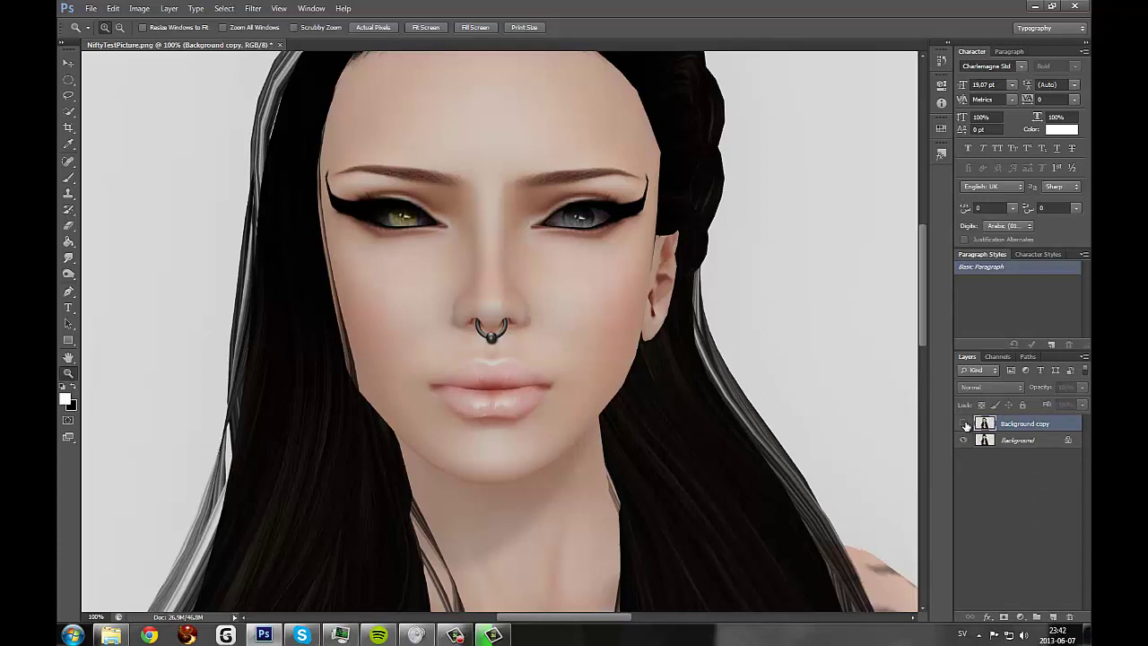
click(966, 425)
click(966, 424)
click(966, 423)
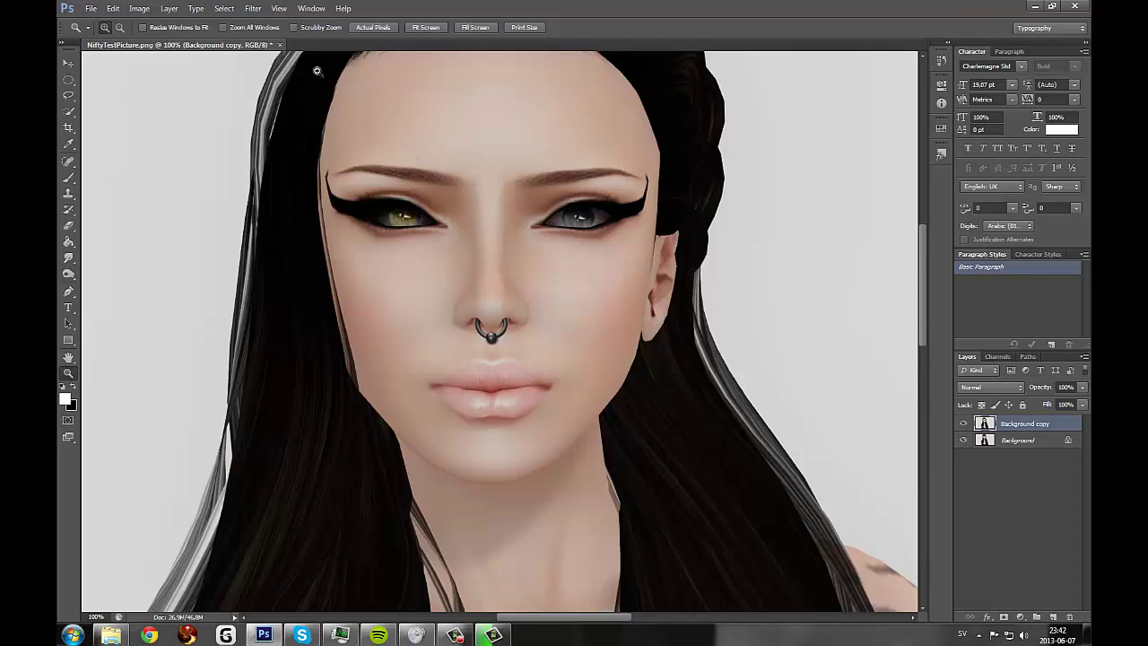
- Open the Liquify filter on the merged layer and use the Pucker tool at brush size 25 to smooth the nose's side contours
click(253, 8)
click(291, 94)
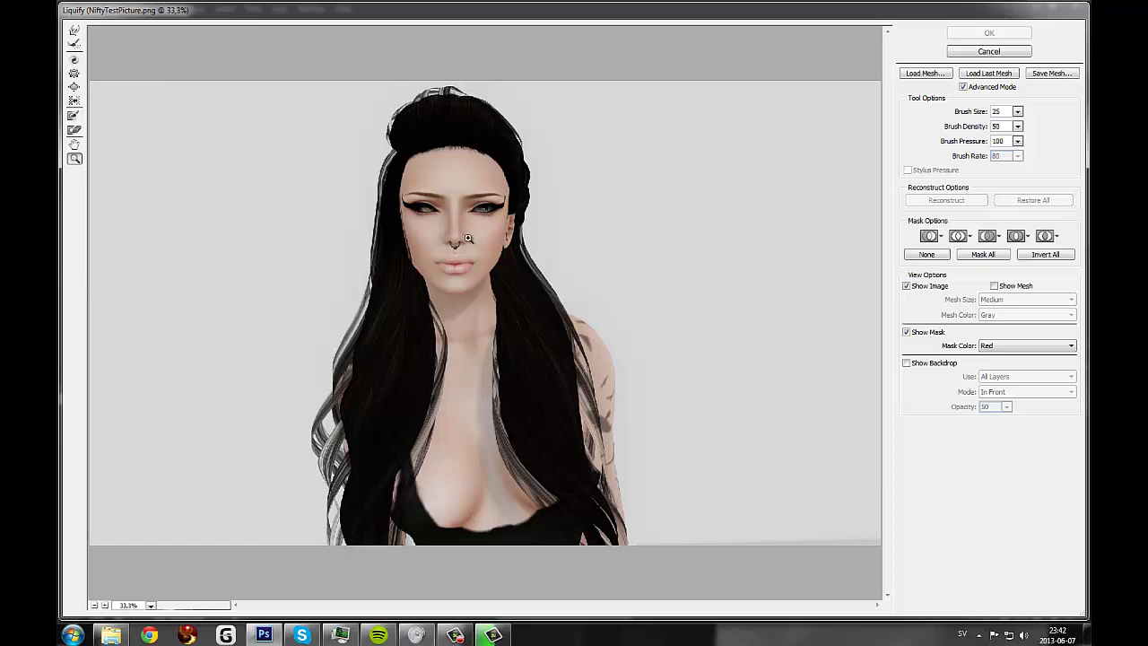
click(467, 239)
click(467, 242)
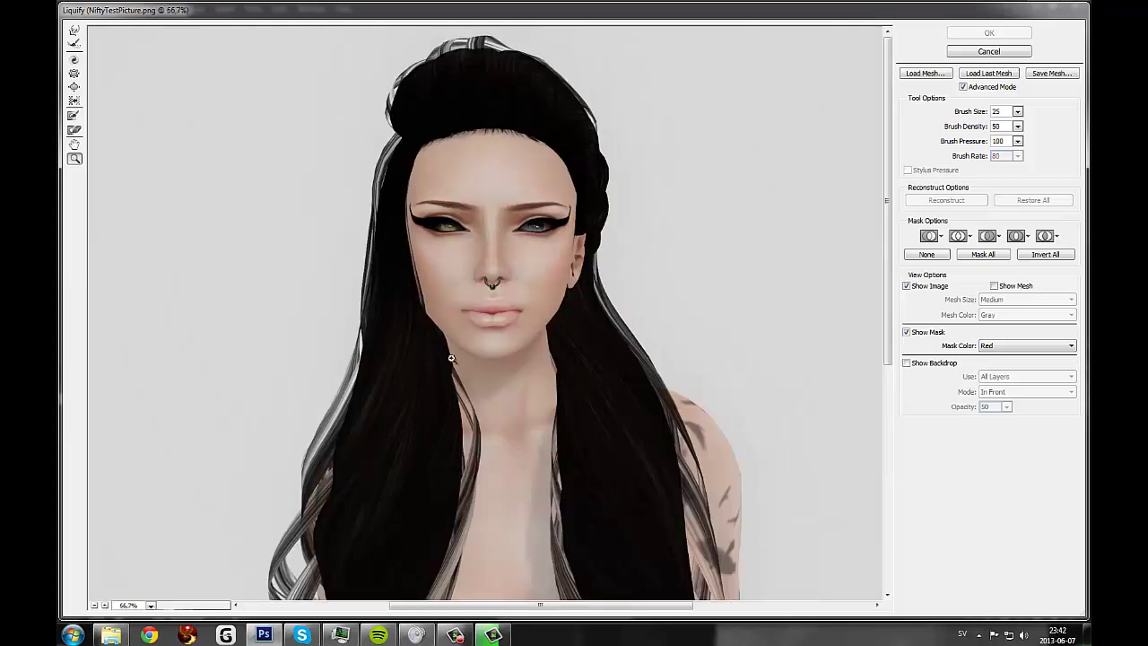
click(450, 315)
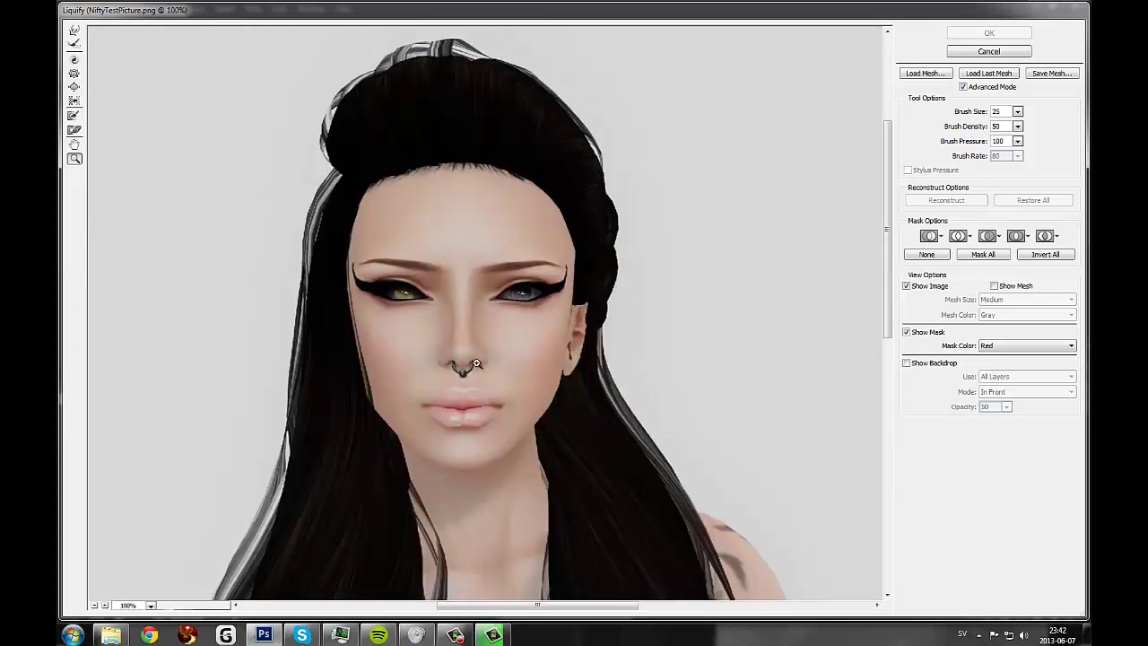
click(462, 356)
click(461, 356)
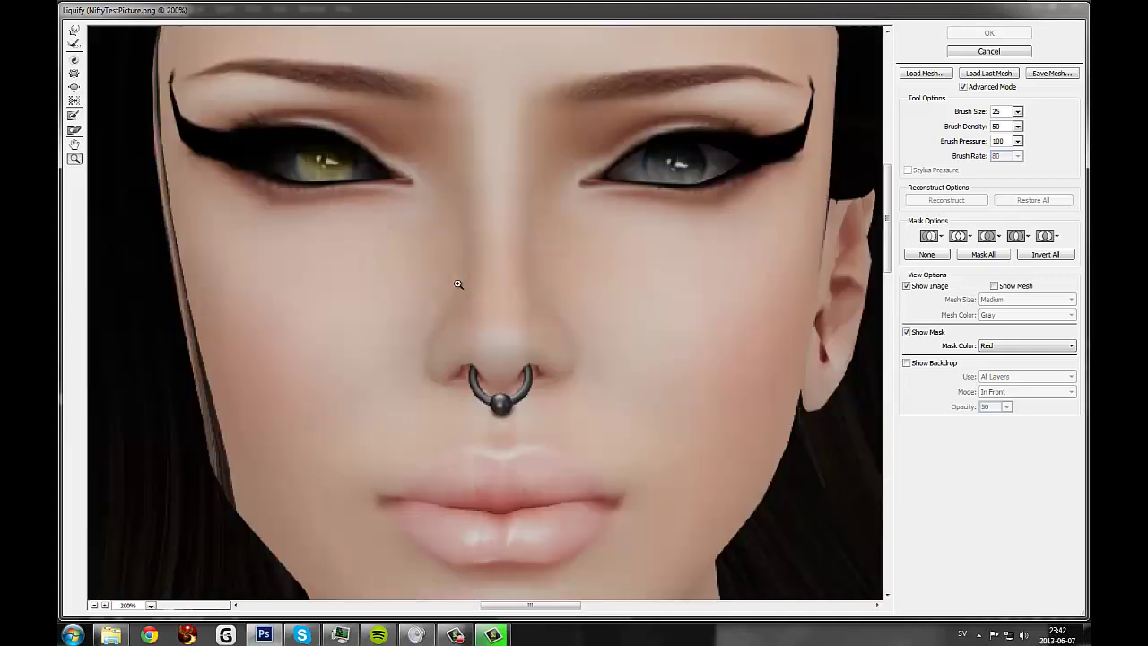
click(462, 329)
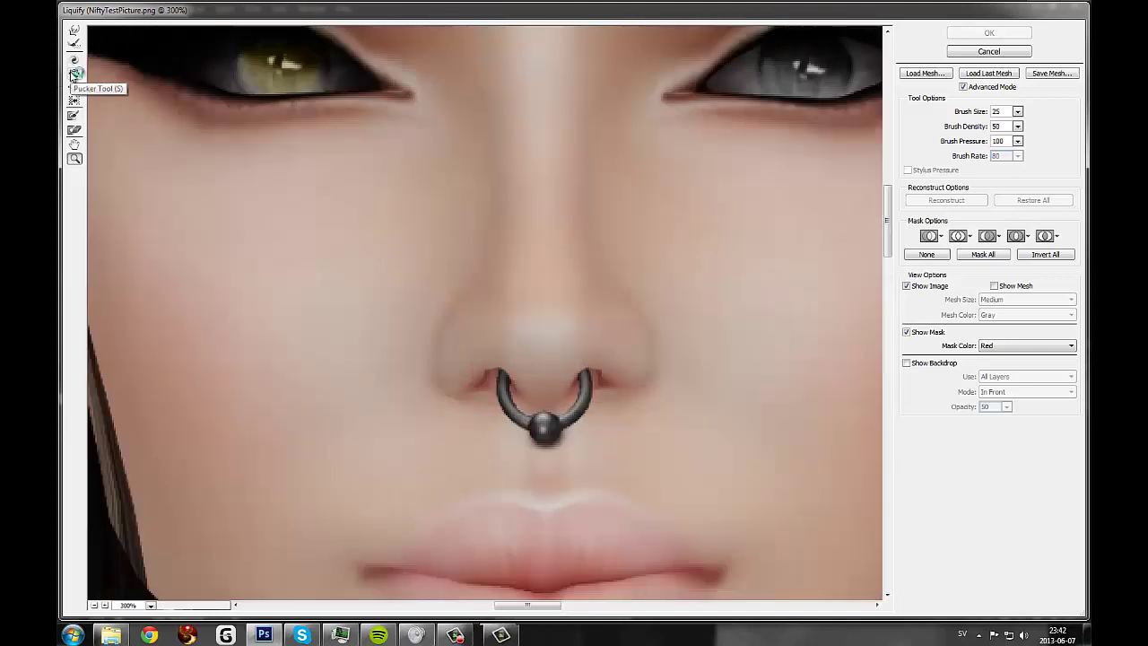
click(75, 75)
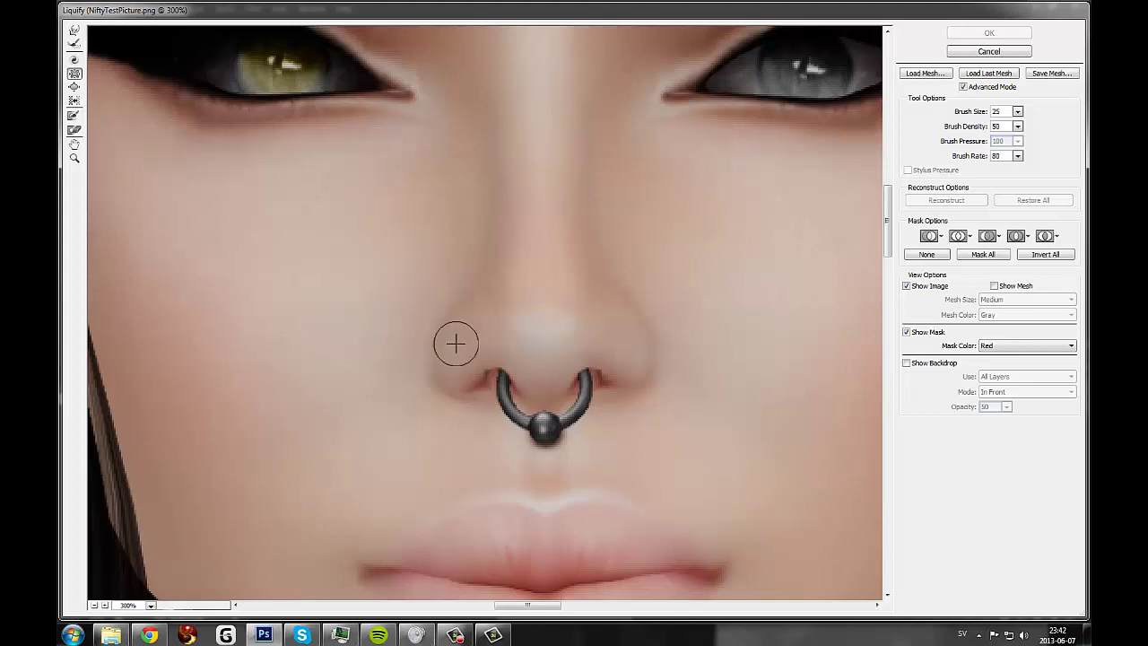
click(461, 288)
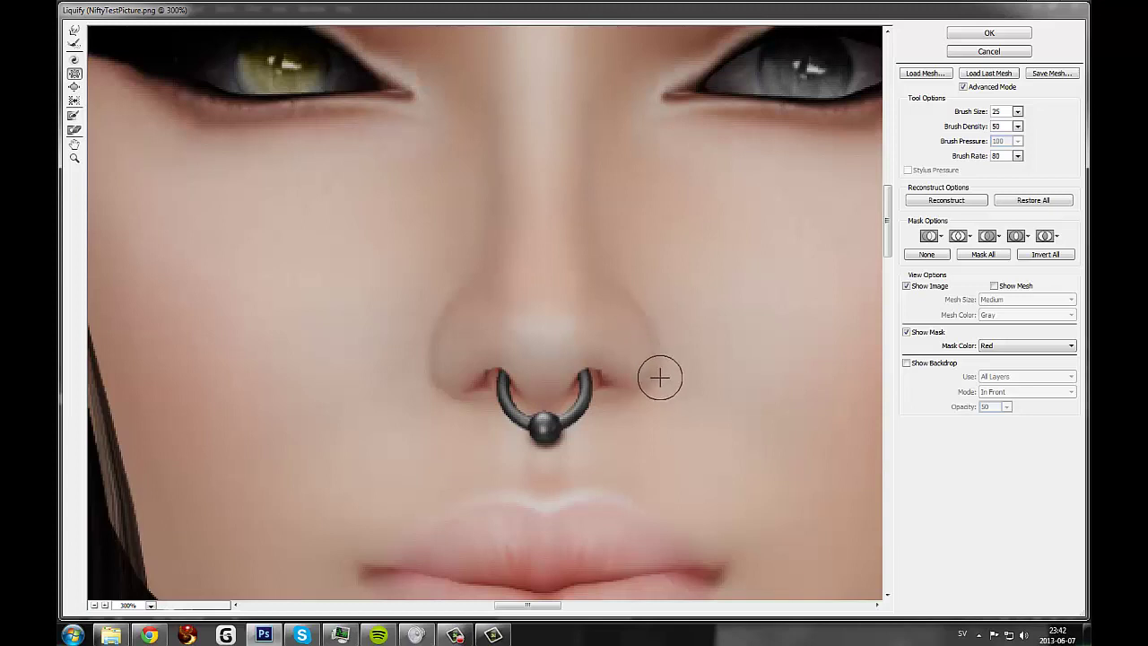
- Check the lips and nose in the Liquify preview and apply the reshaping to the layer
scroll(651, 386, down, 2)
scroll(650, 386, down, 3)
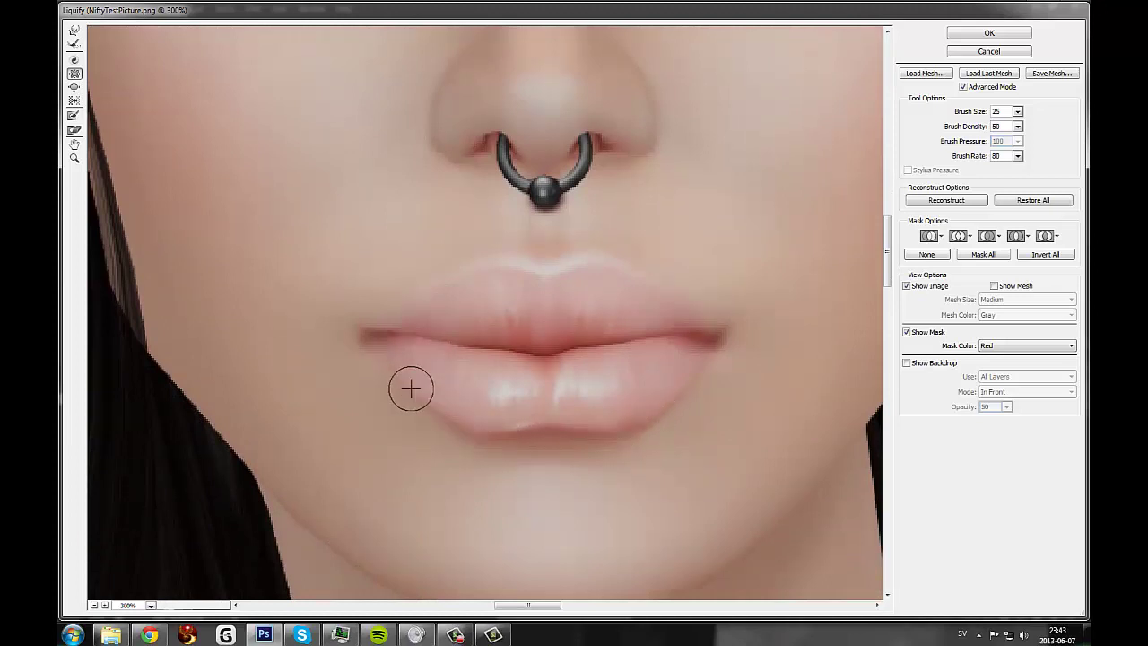
scroll(354, 422, up, 4)
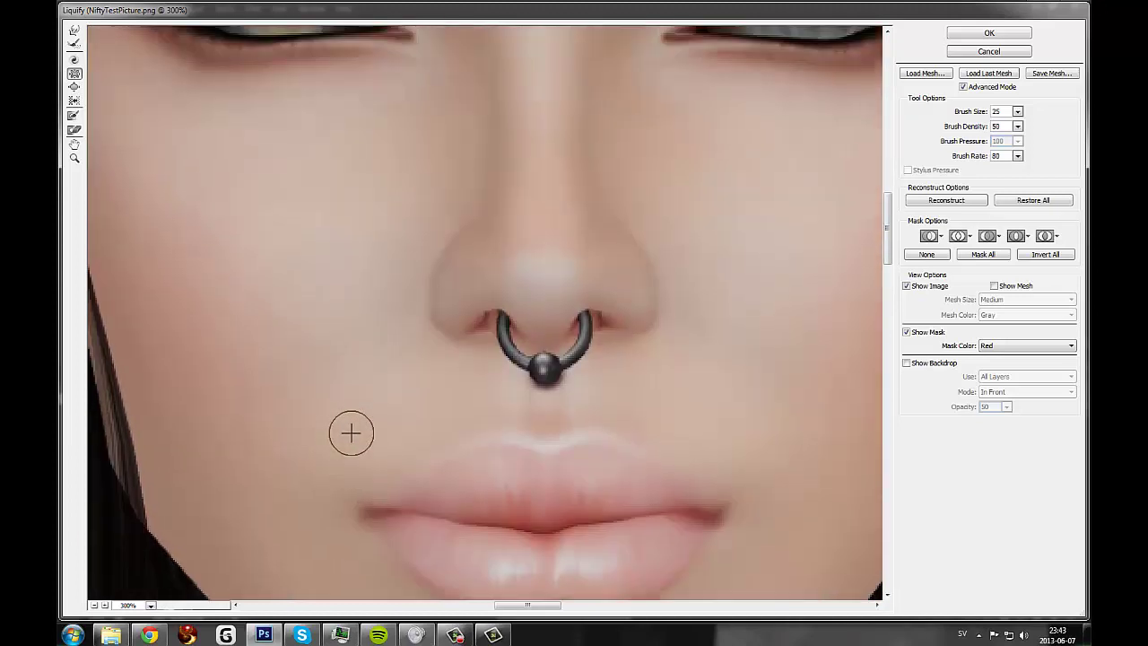
click(989, 33)
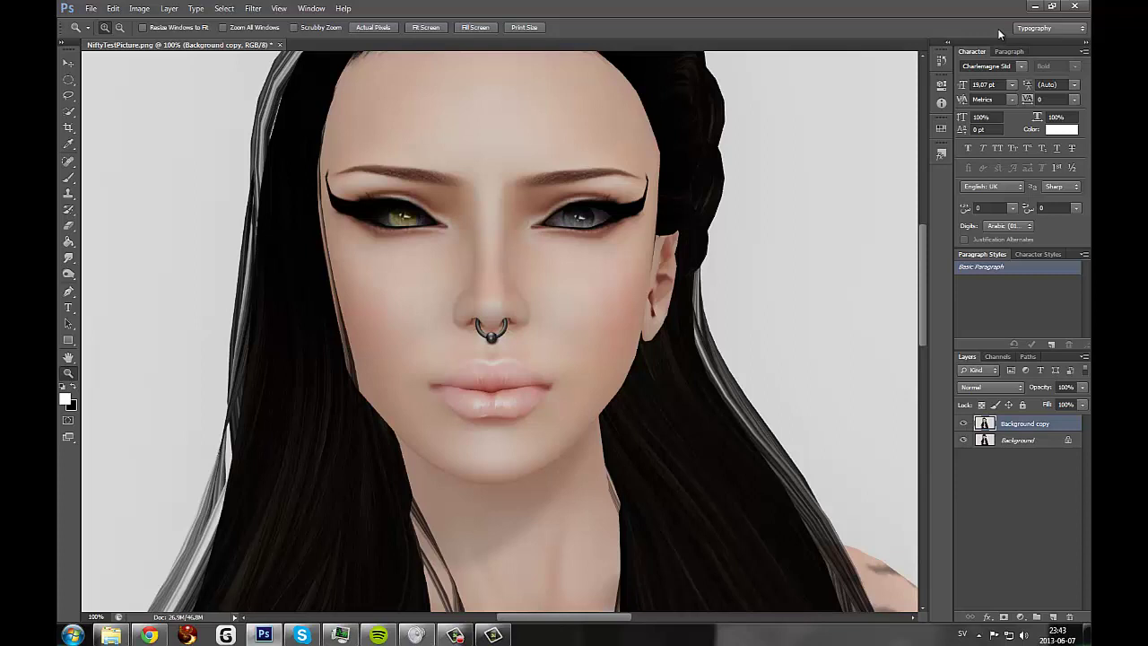
- Inspect the nose, eyes, lips and jaw at 200%, and return to the whole face at 100%
click(469, 305)
scroll(489, 313, up, 1)
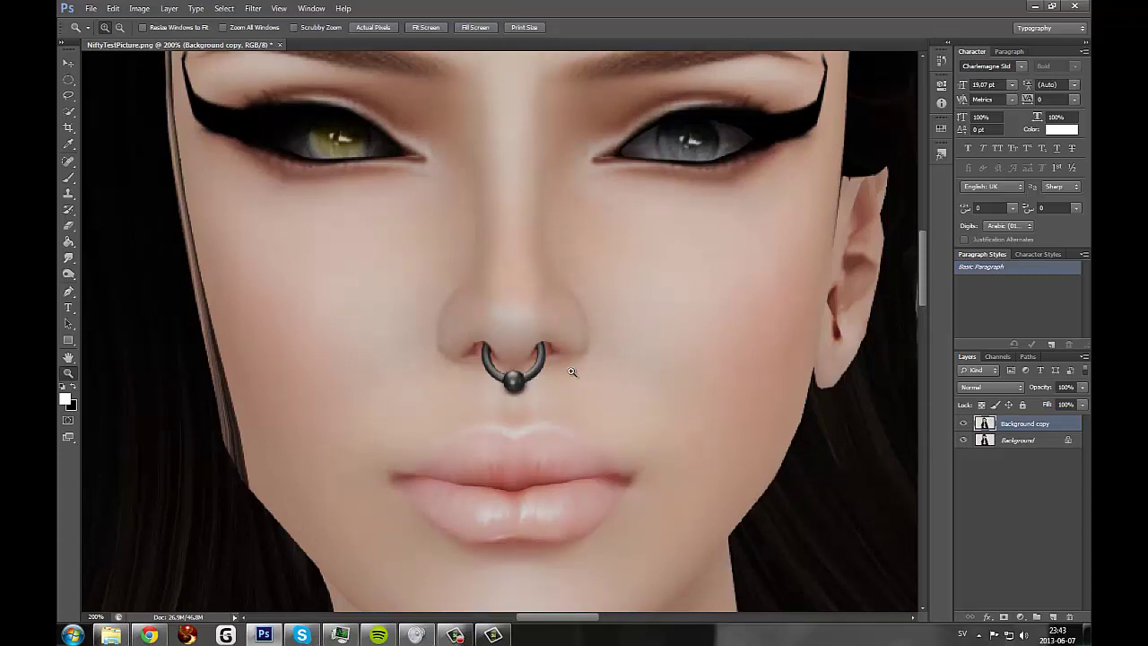
scroll(571, 372, up, 4)
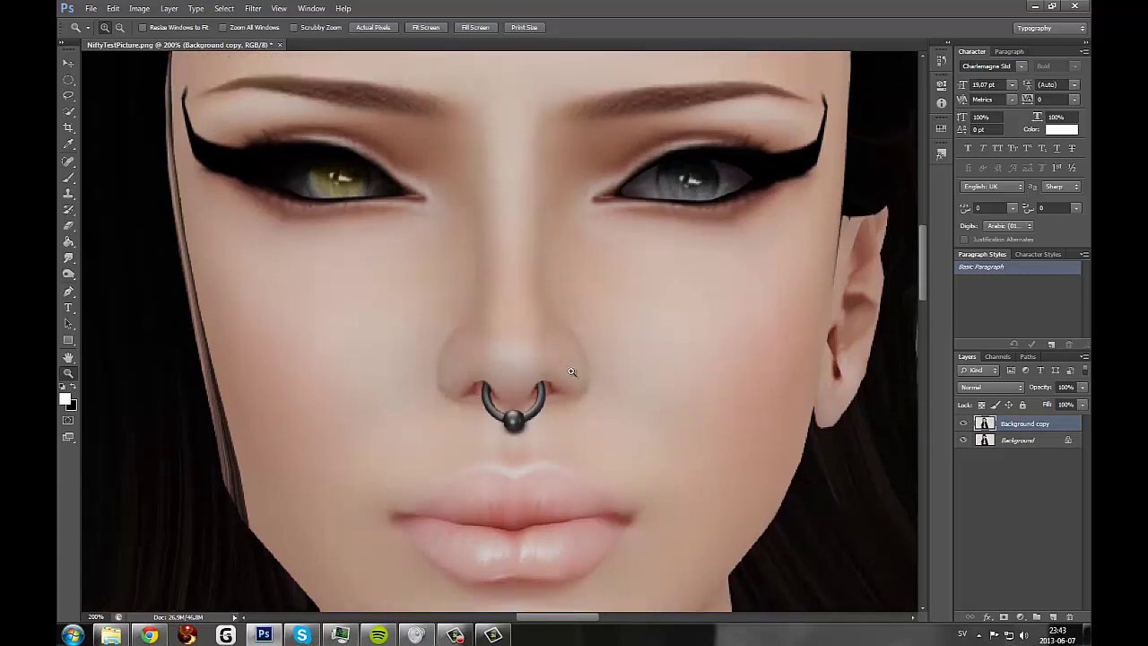
scroll(538, 287, up, 5)
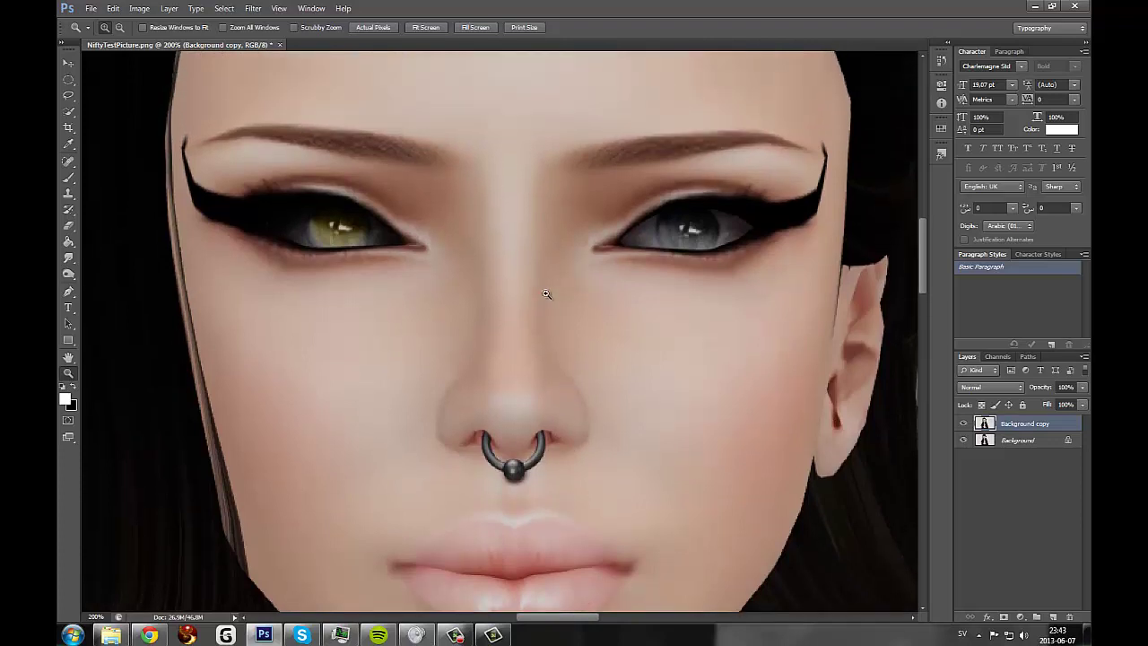
scroll(544, 320, down, 20)
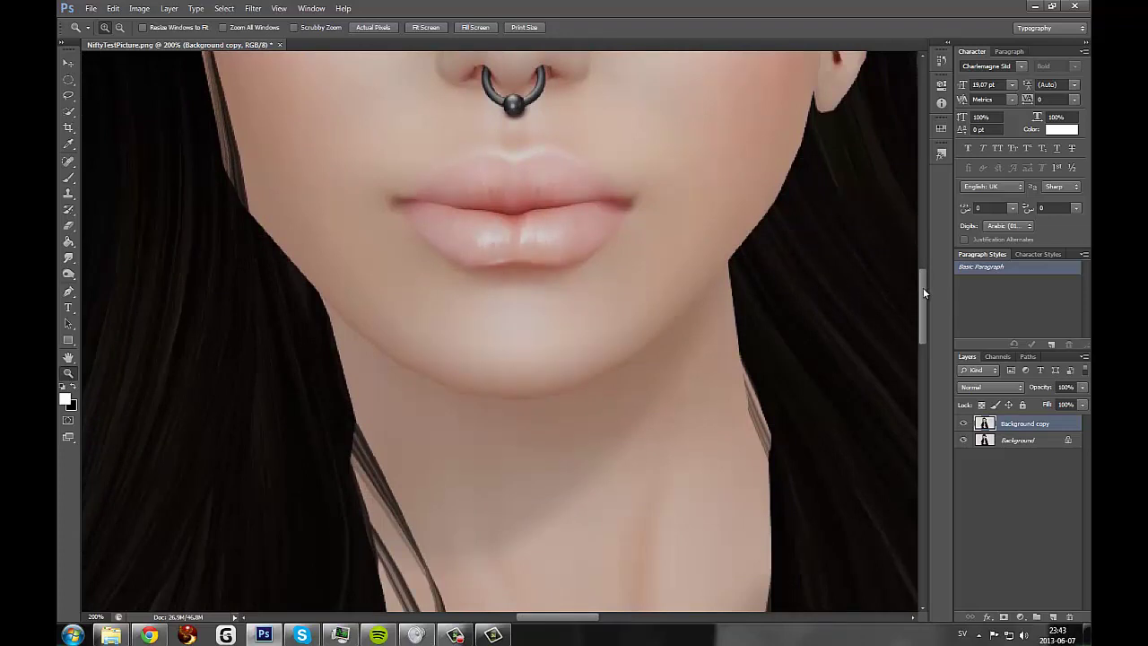
drag(923, 287, 932, 235)
right_click(399, 285)
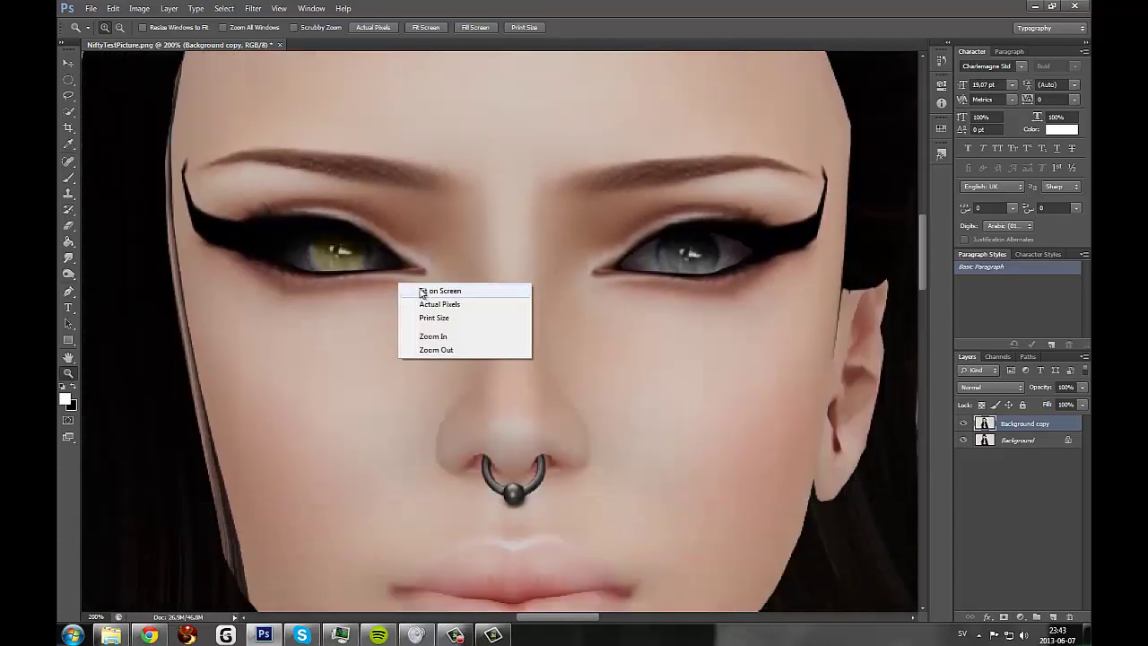
click(426, 305)
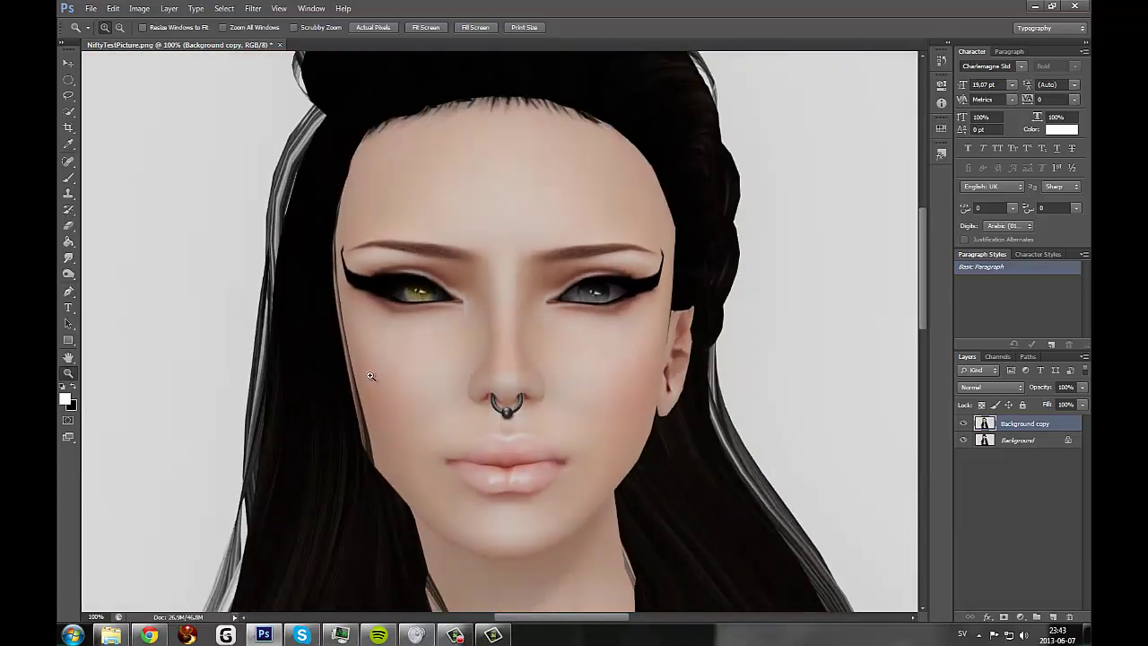